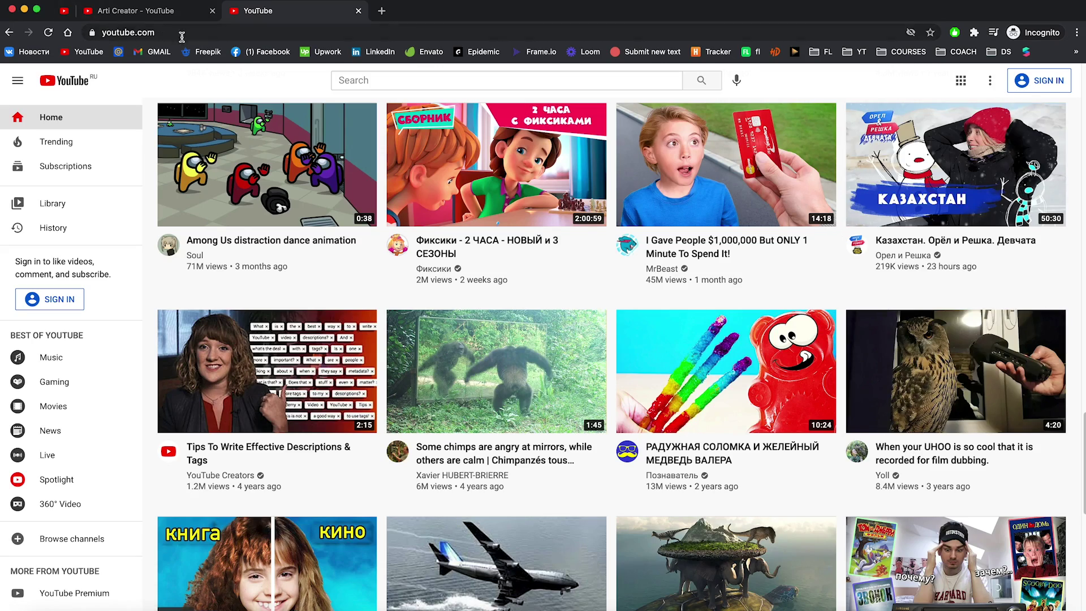
Step: Start signing in to YouTube and create a new Google account for managing a business
click(1039, 82)
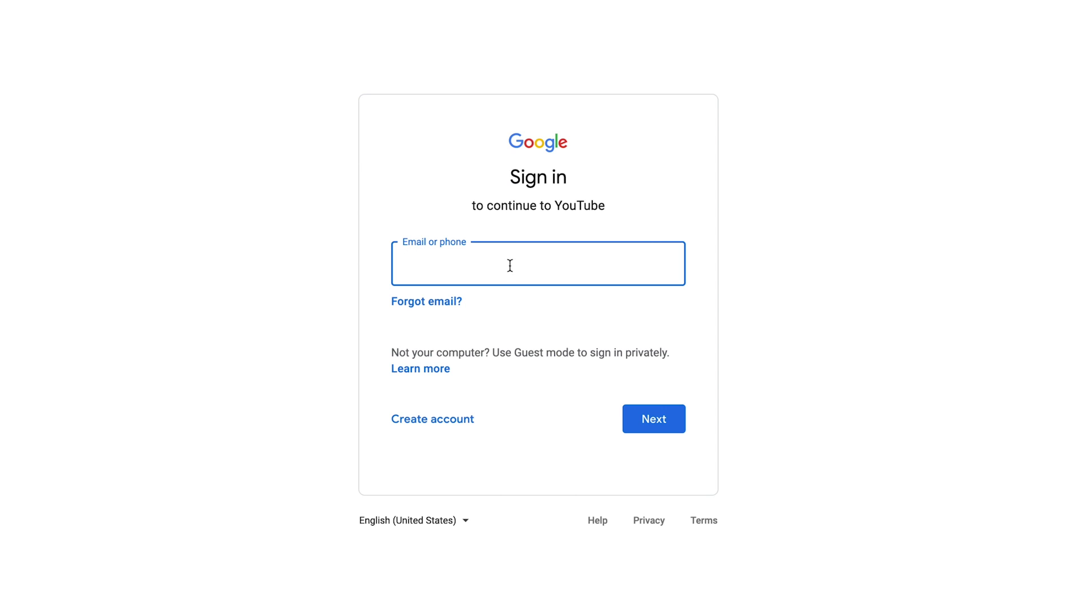
click(449, 424)
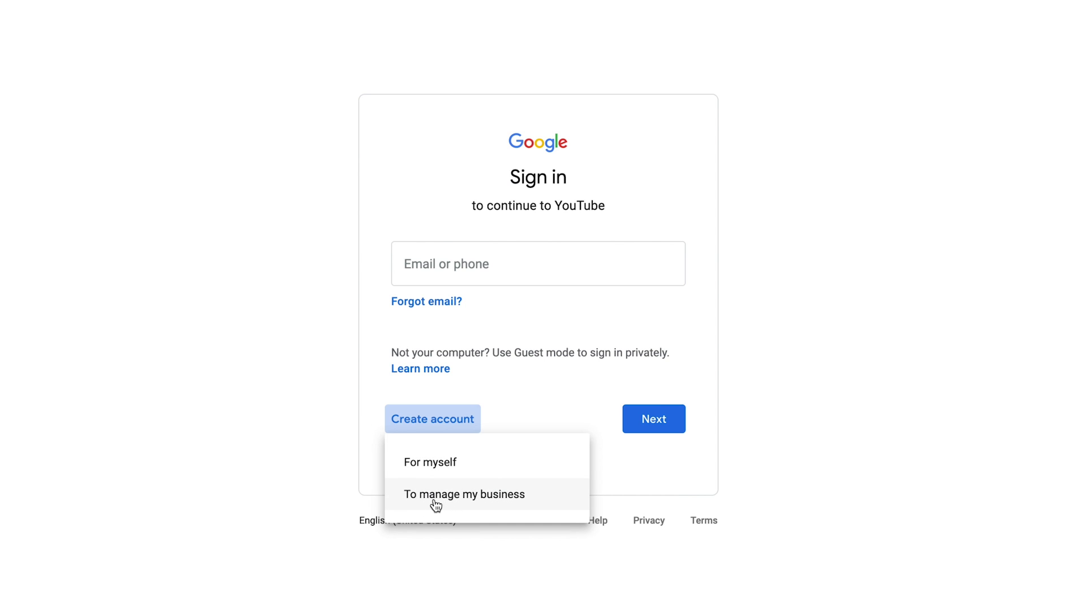
click(473, 495)
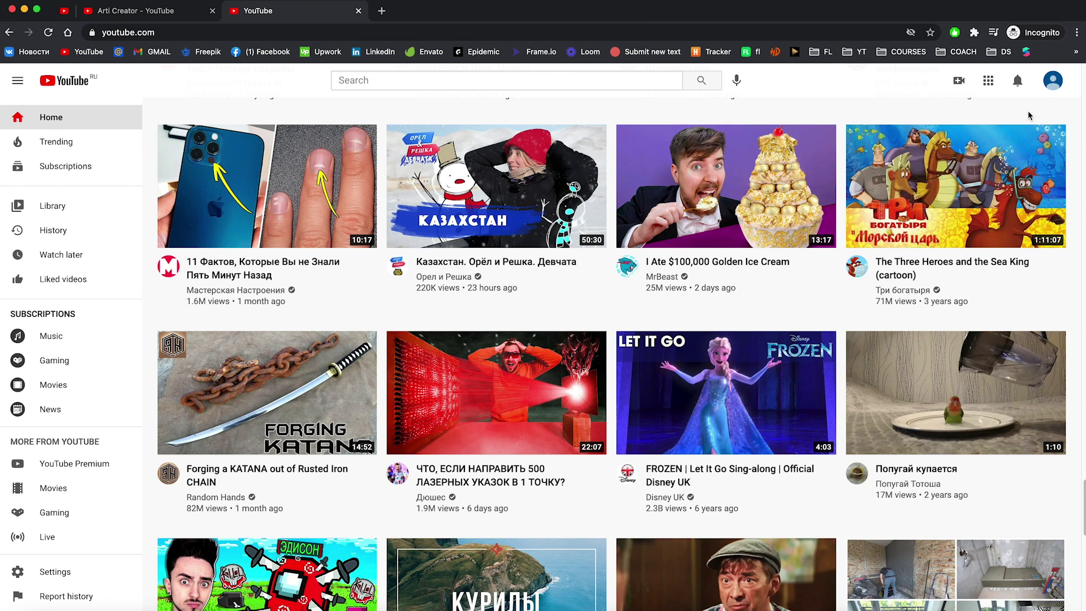
Step: Create a brand channel with the custom name 'Arti Creator YouTube Tips', accepting the brand-account terms
click(1052, 81)
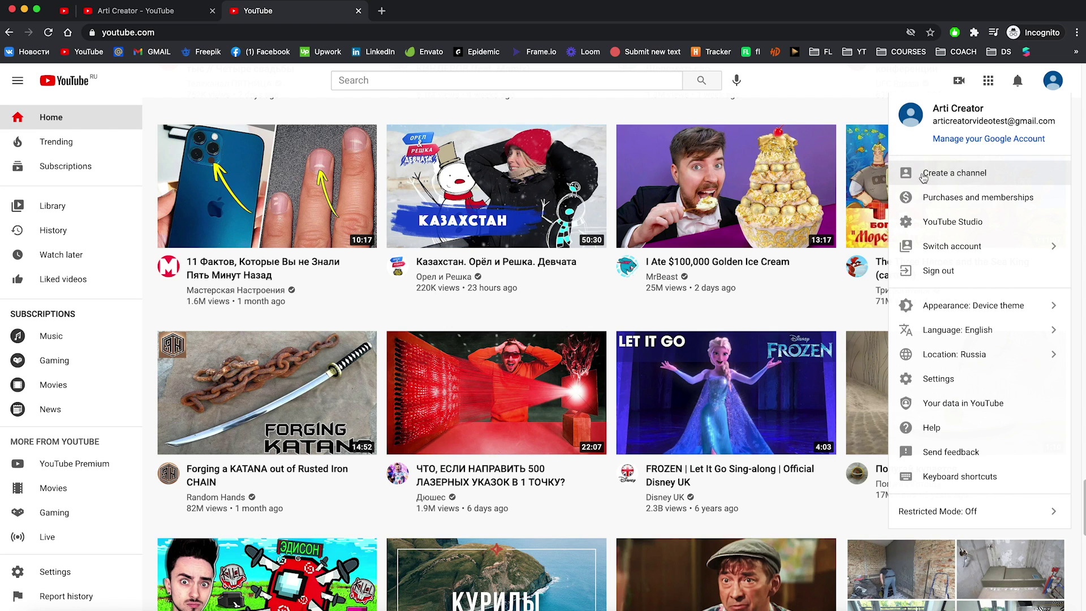
click(955, 176)
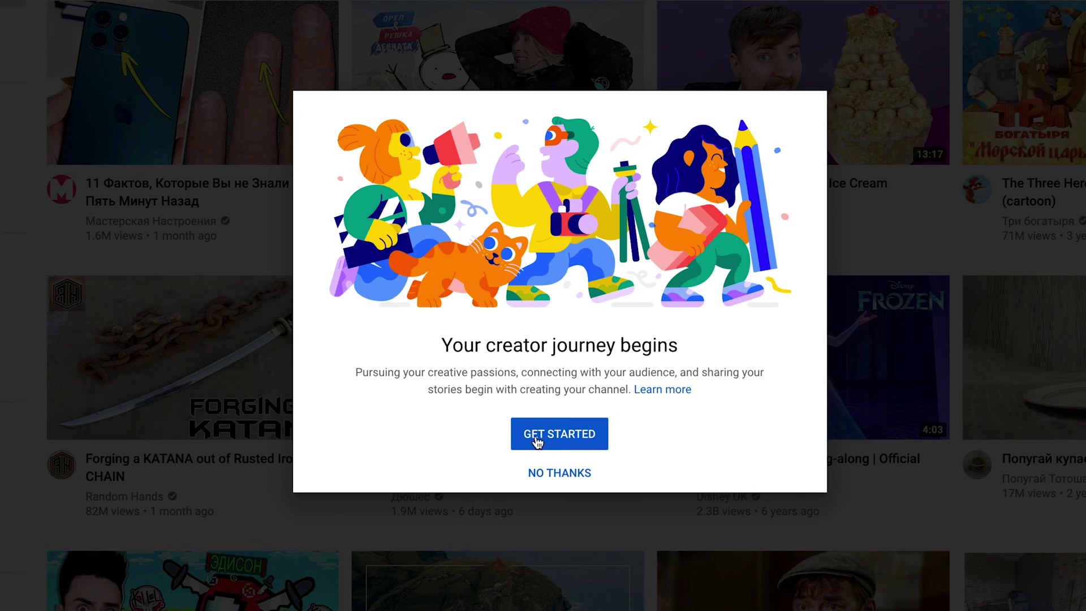
click(564, 438)
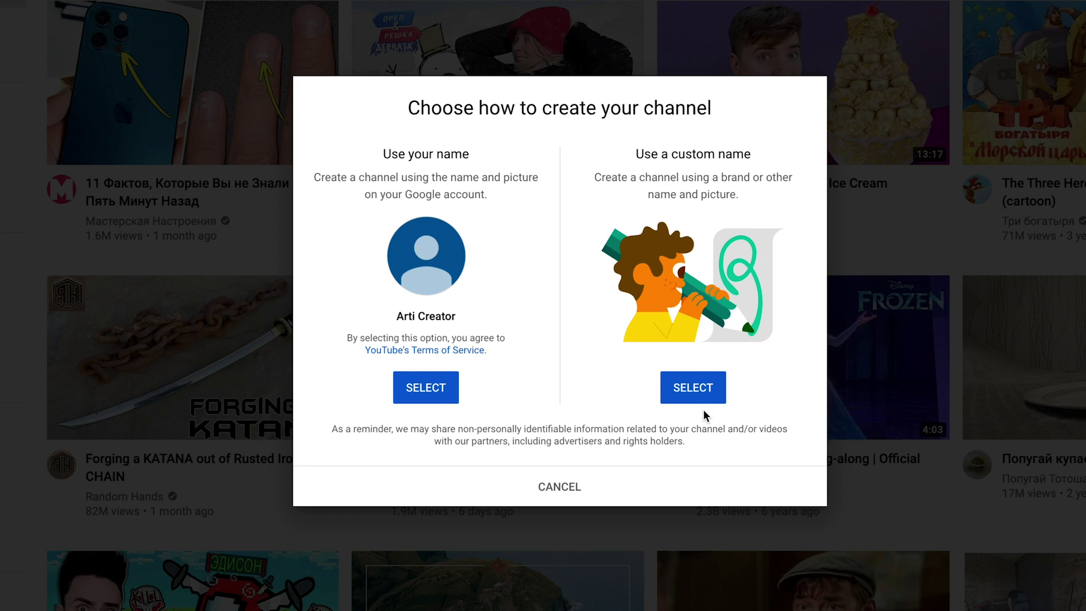
click(701, 393)
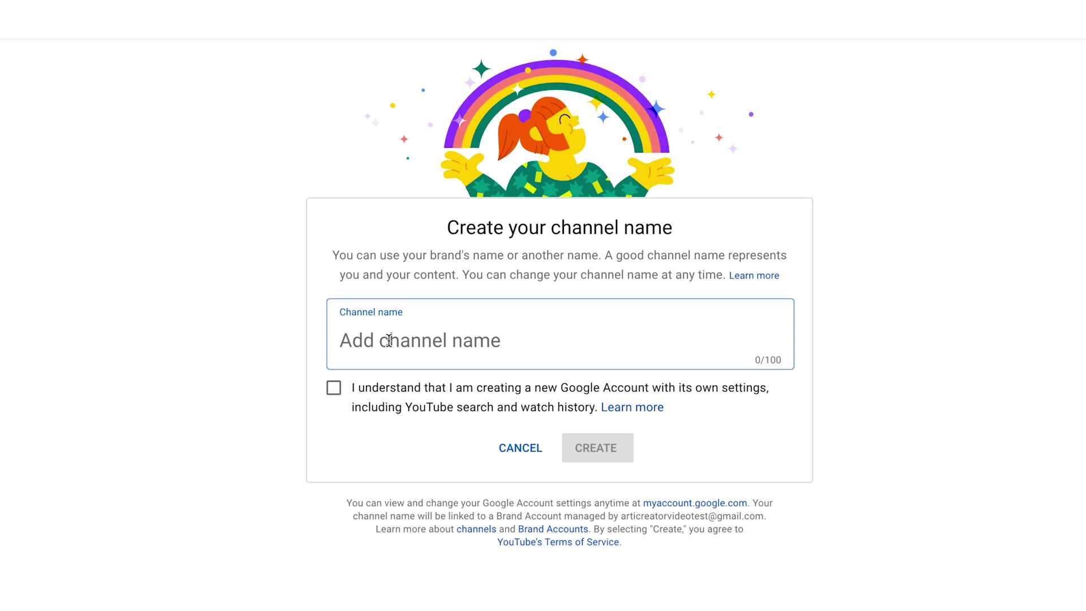
text(Arti C)
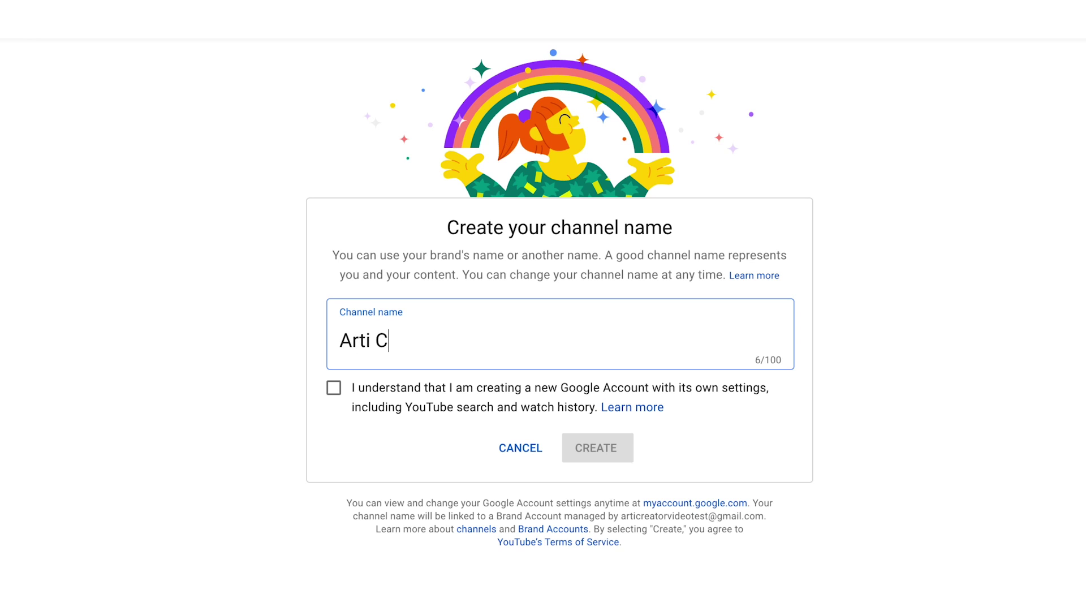
text(reator YouTube Tips)
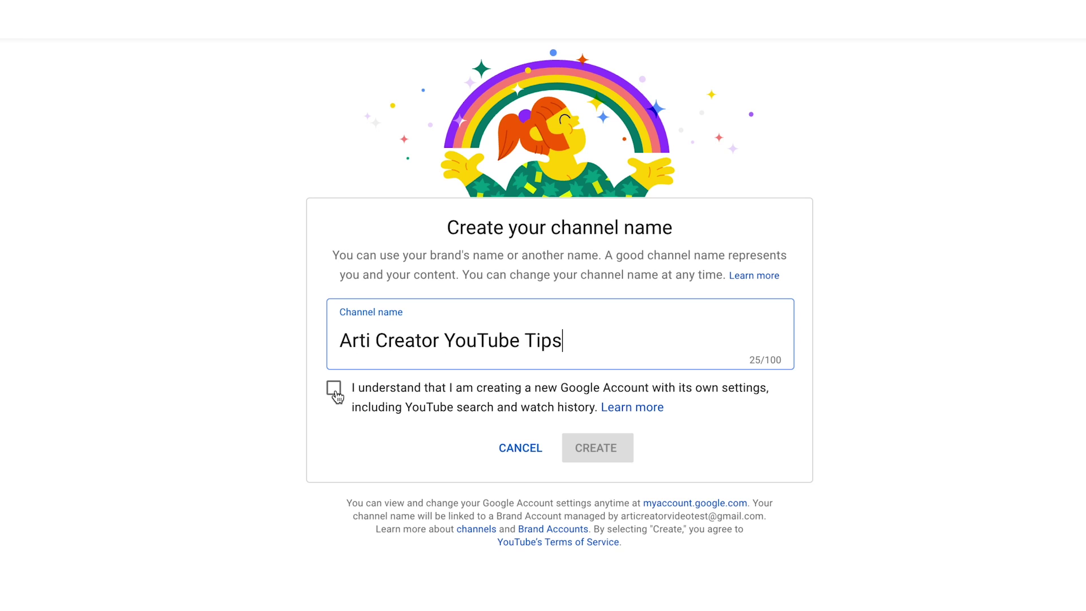
click(335, 393)
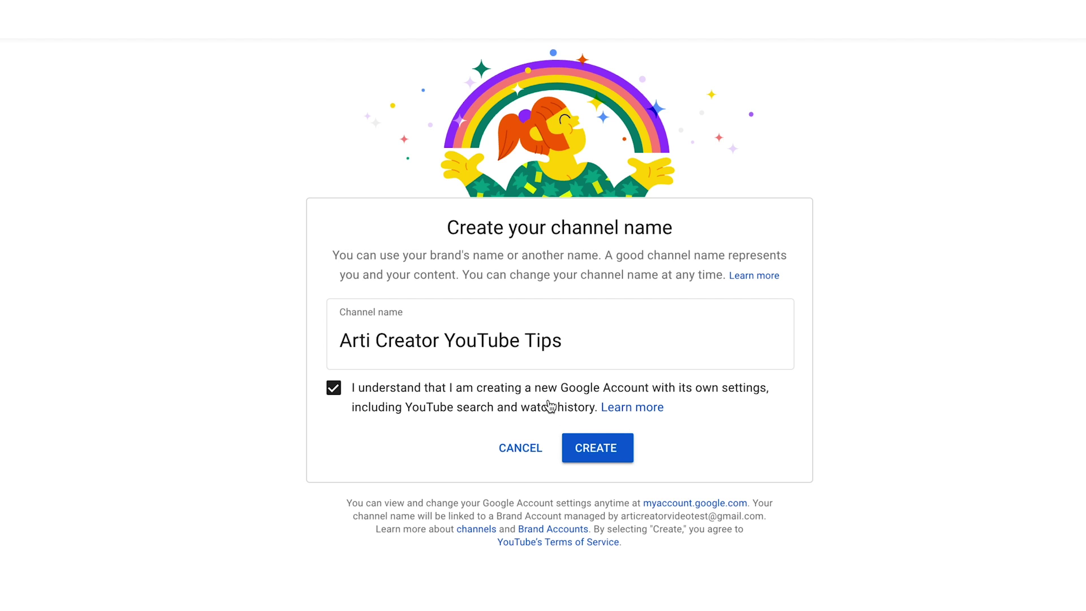
click(597, 448)
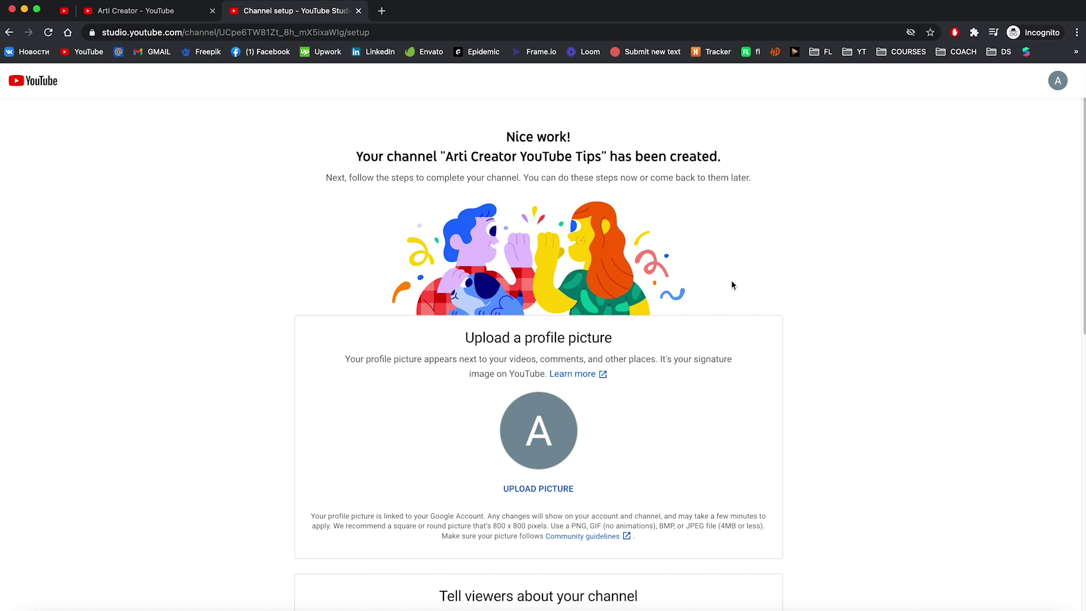
Step: Set YOUTUBEANDVIDEOTIPSavatar1 (1).jpg as the channel's profile picture
scroll(730, 283, down, 3)
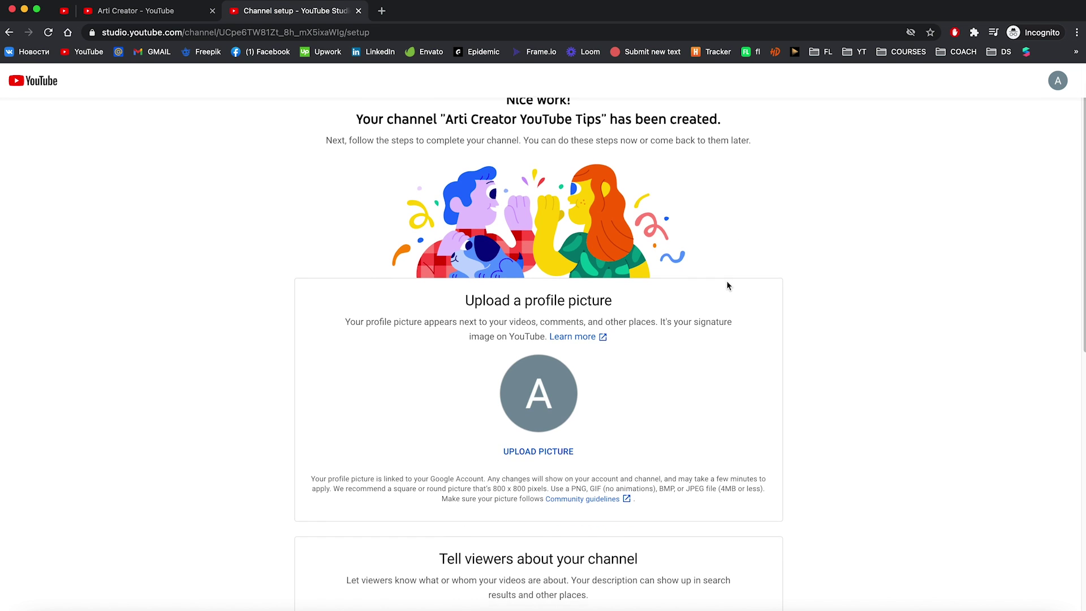
click(539, 400)
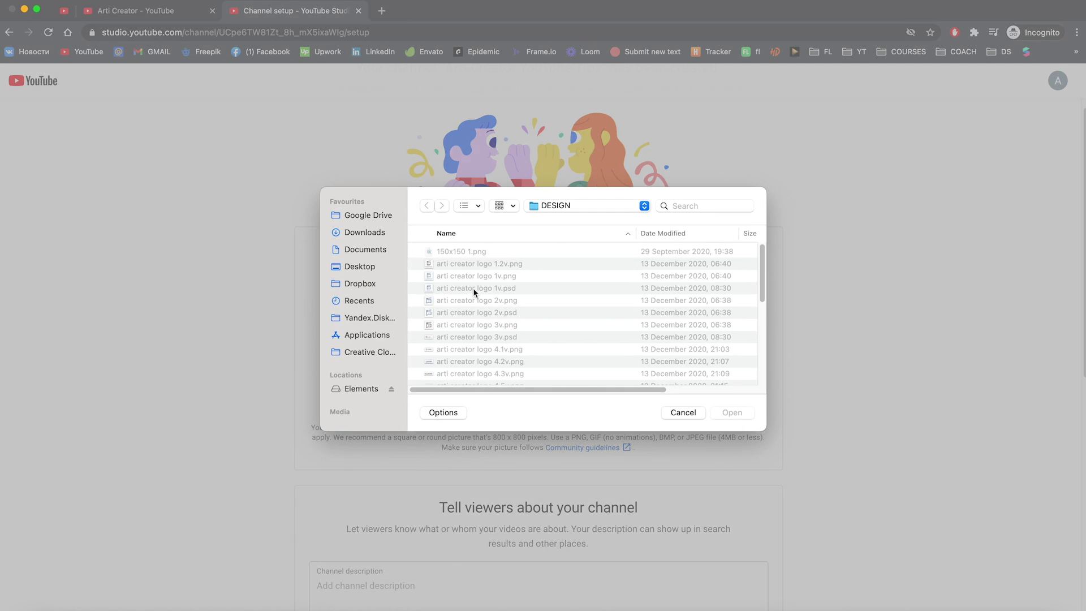
double_click(480, 260)
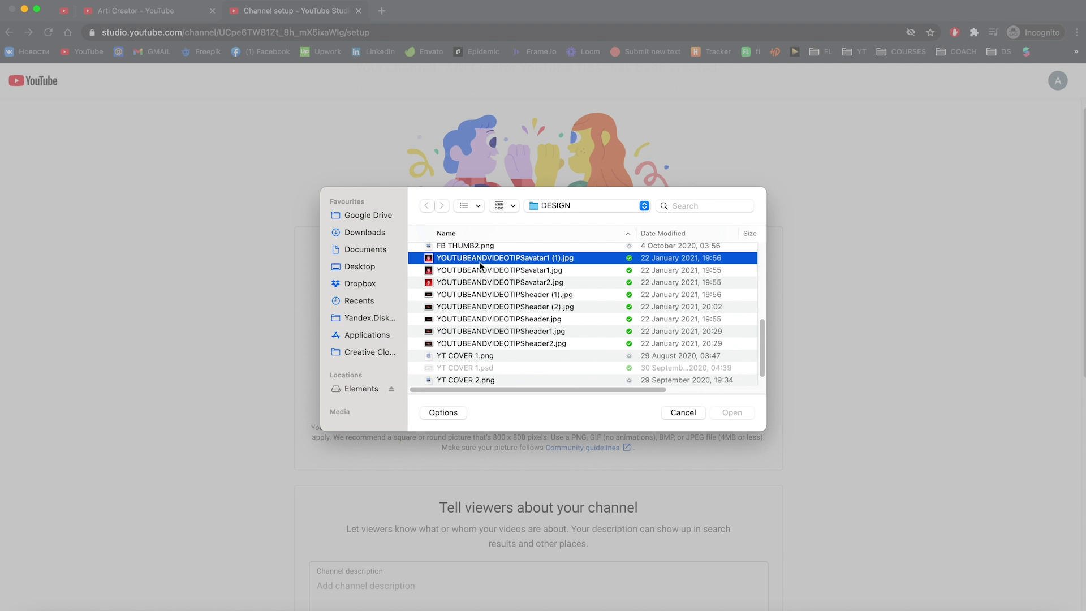
Step: Start the channel description, noting the tip that descriptions appear in search
scroll(665, 363, down, 2)
scroll(665, 363, down, 3)
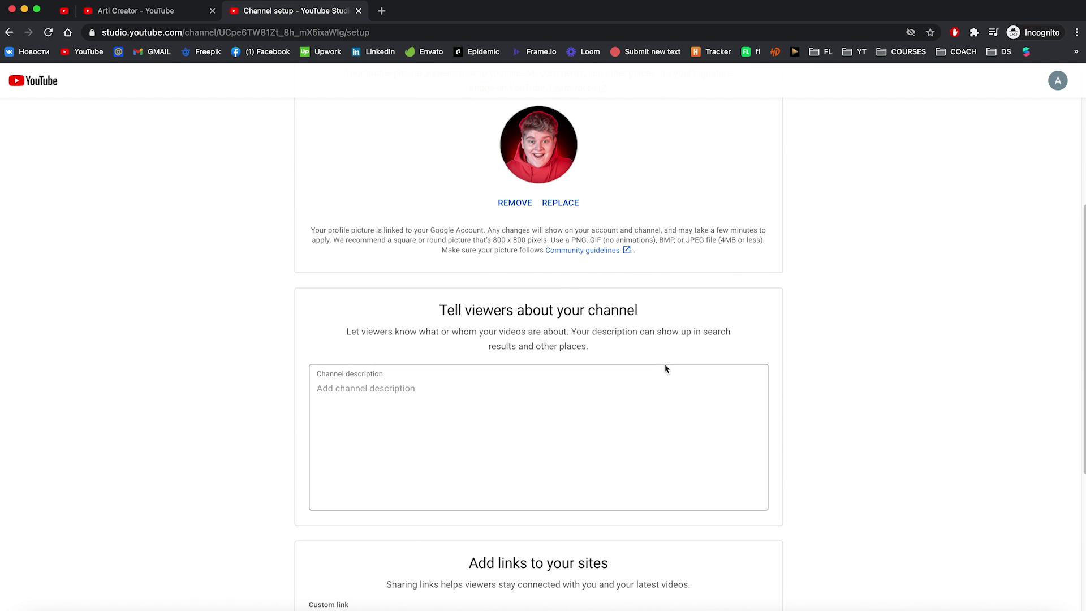
click(581, 399)
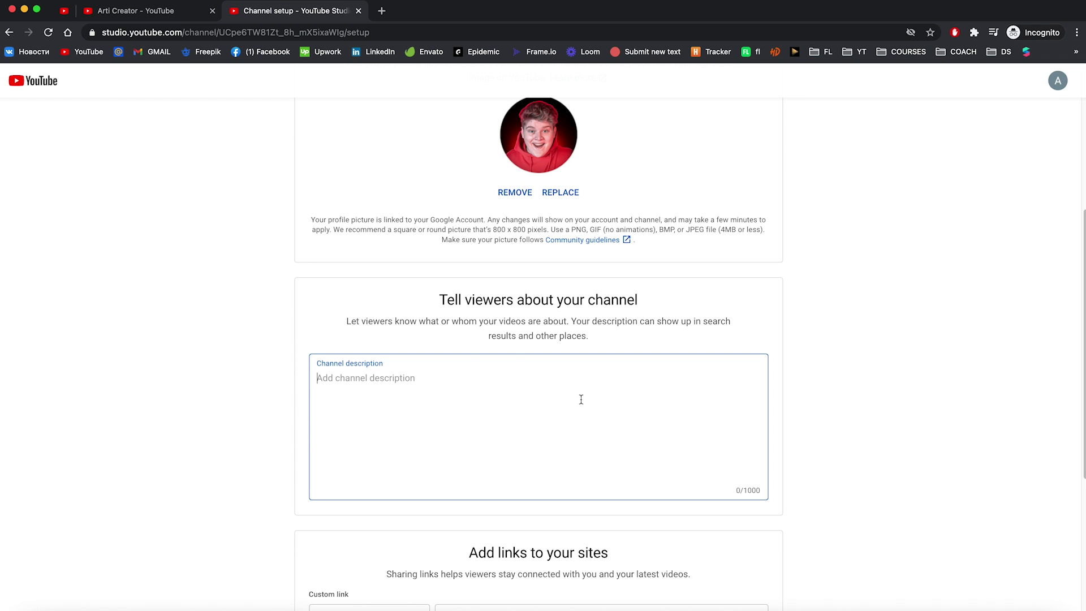
scroll(577, 345, down, 1)
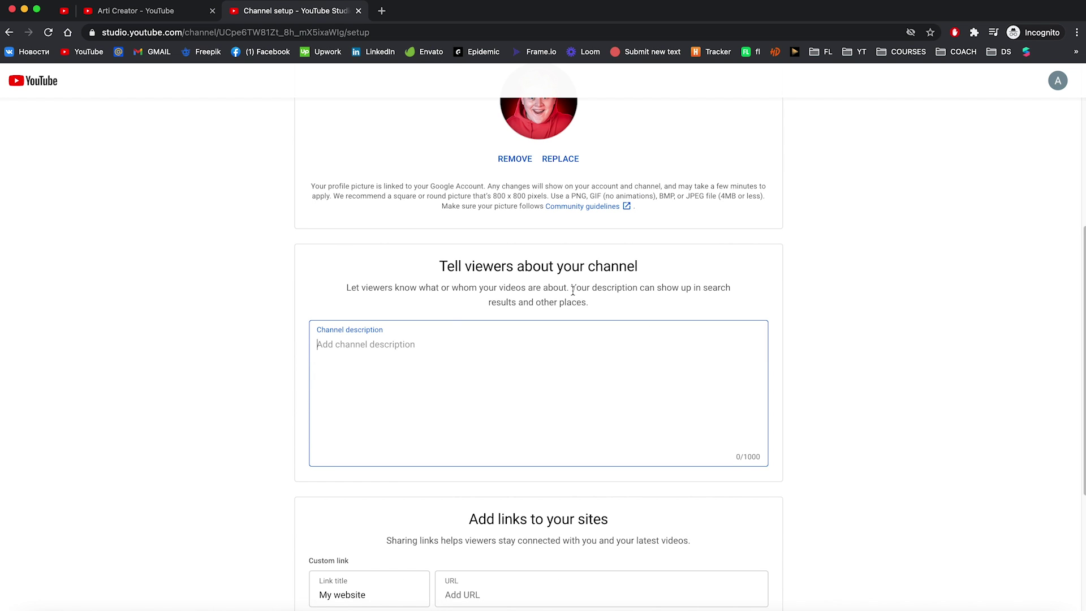
drag(572, 290, 643, 291)
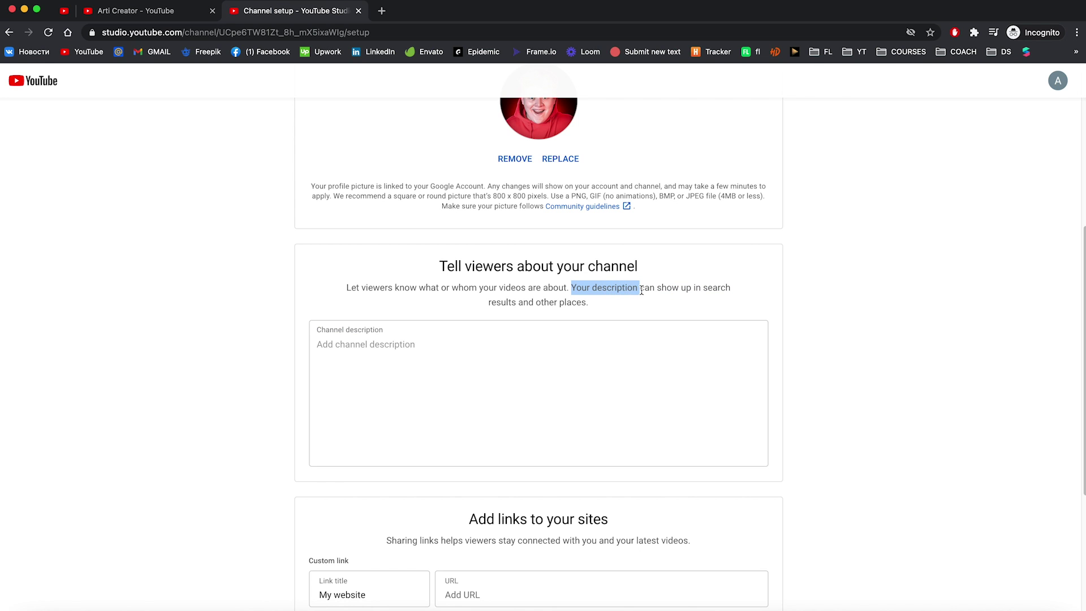
click(474, 348)
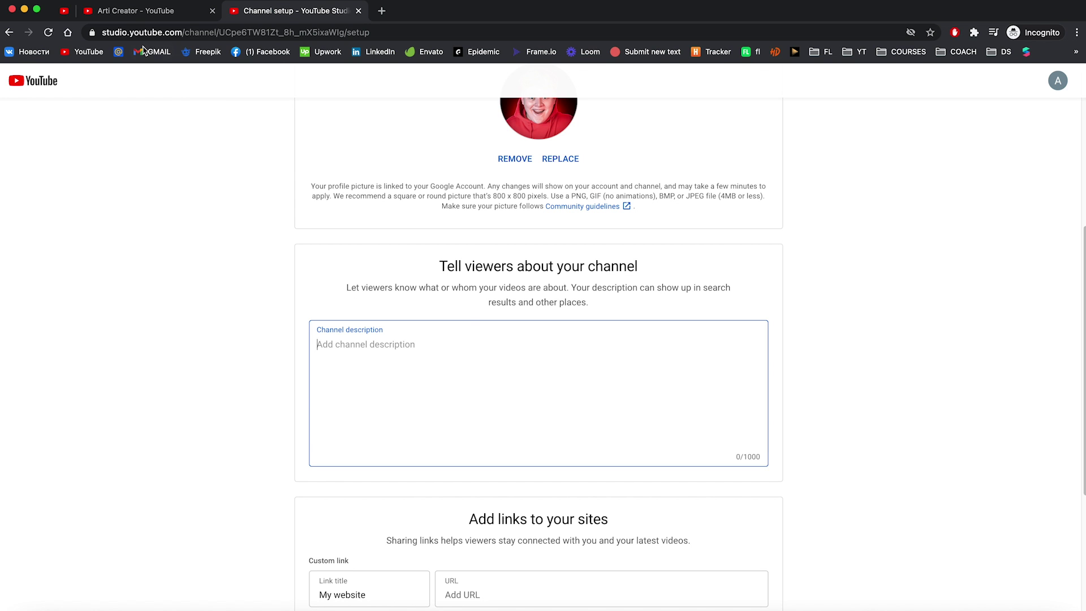
Step: Paste the main channel's About text as the 925-character description, highlighting its growth keywords
click(123, 17)
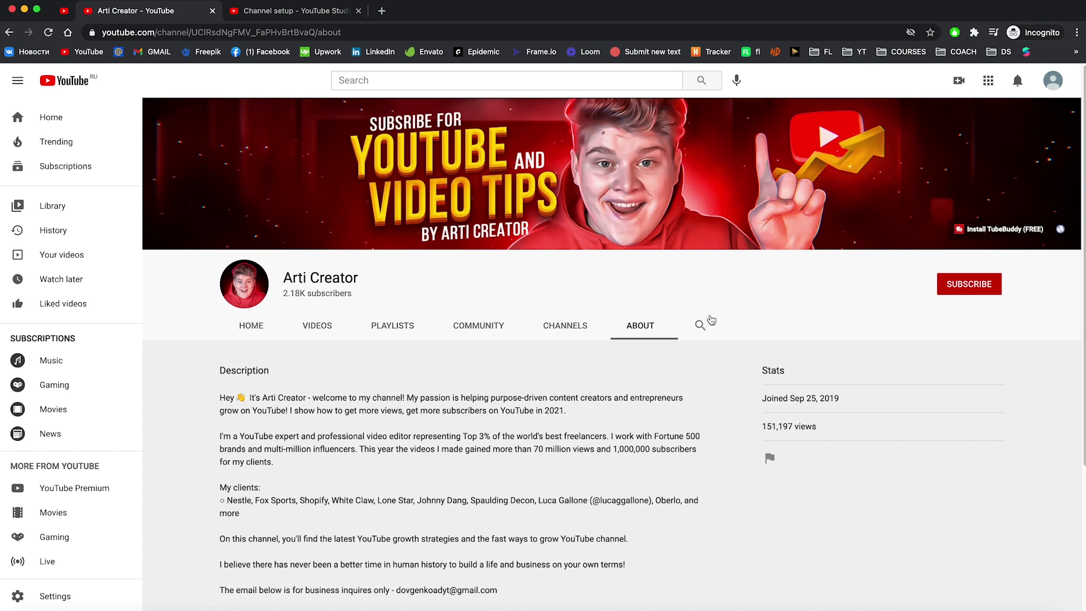
drag(219, 343, 524, 537)
click(294, 11)
key(super+v)
scroll(393, 359, up, 5)
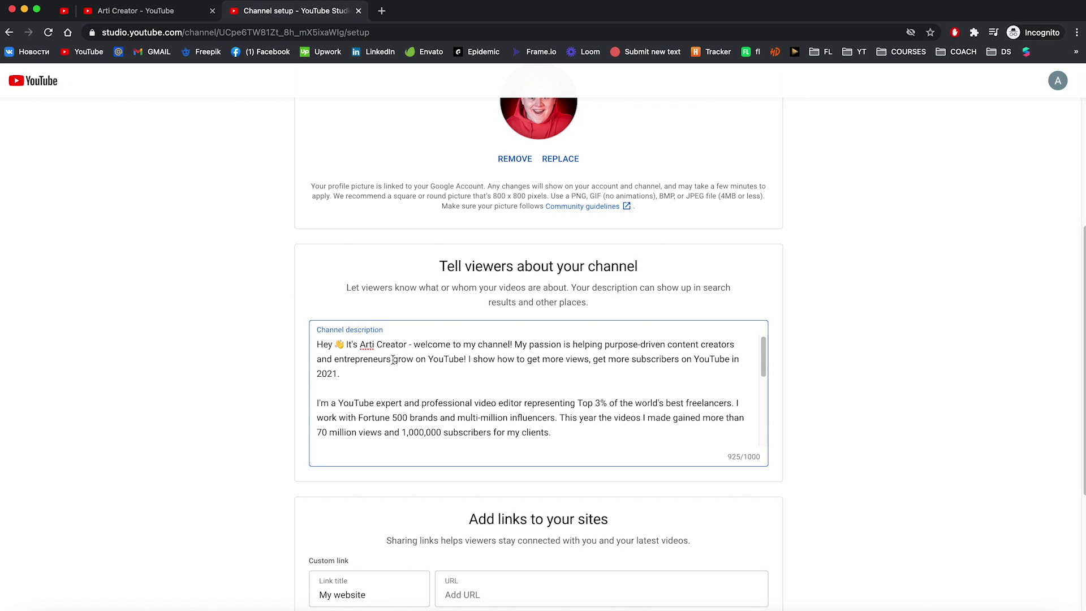
drag(393, 360, 724, 359)
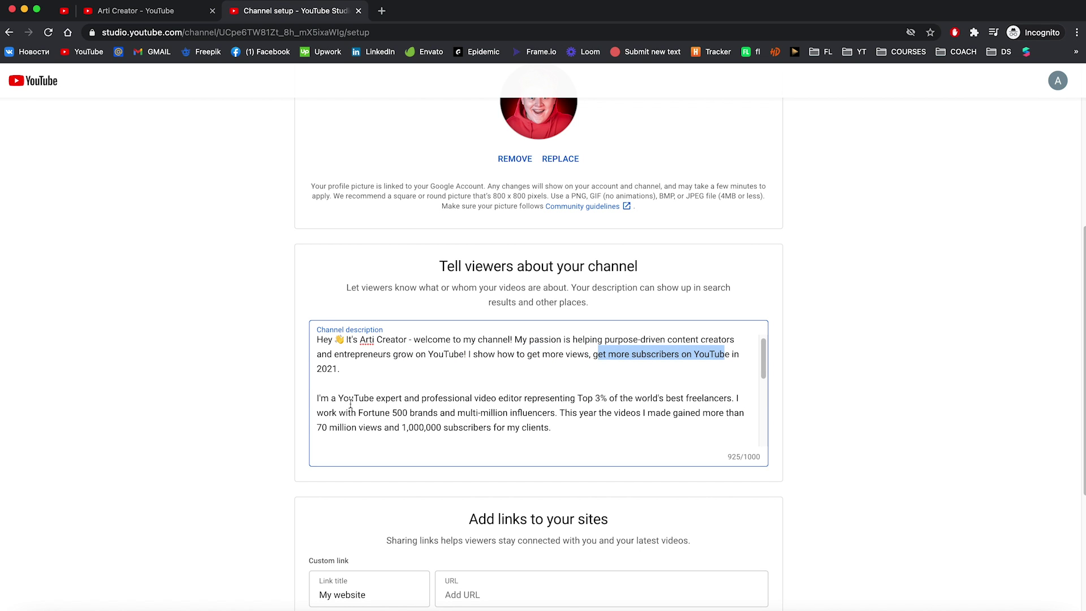
drag(337, 396, 396, 398)
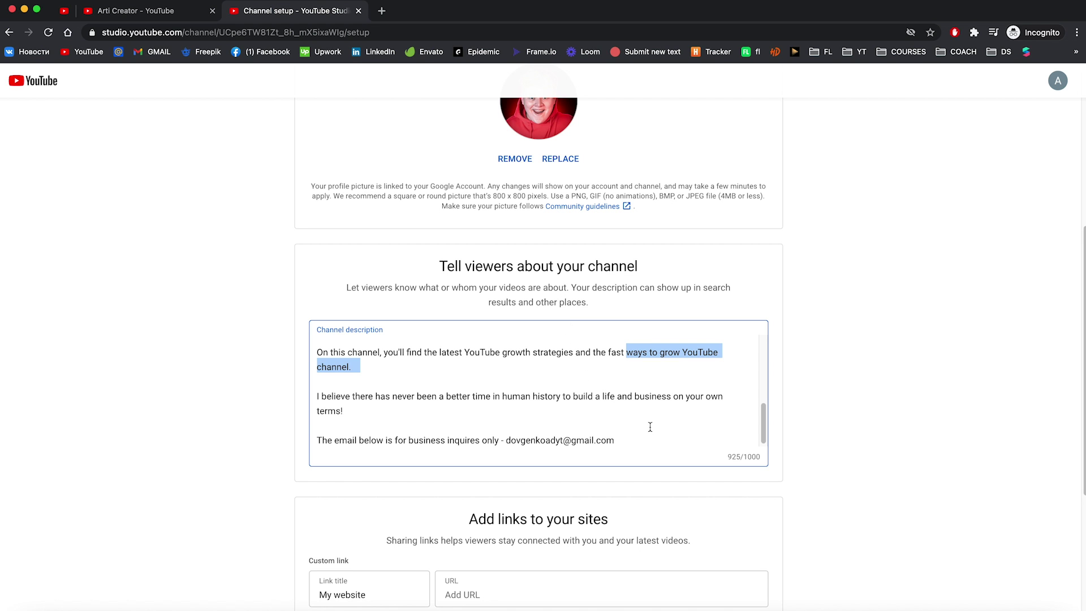
scroll(782, 423, down, 5)
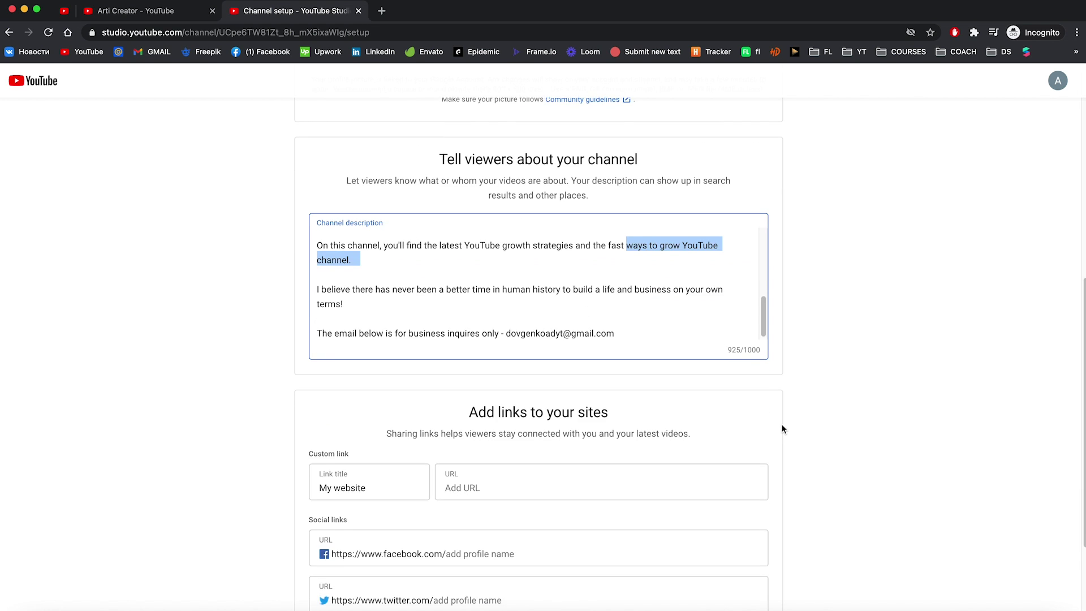
scroll(781, 430, down, 1)
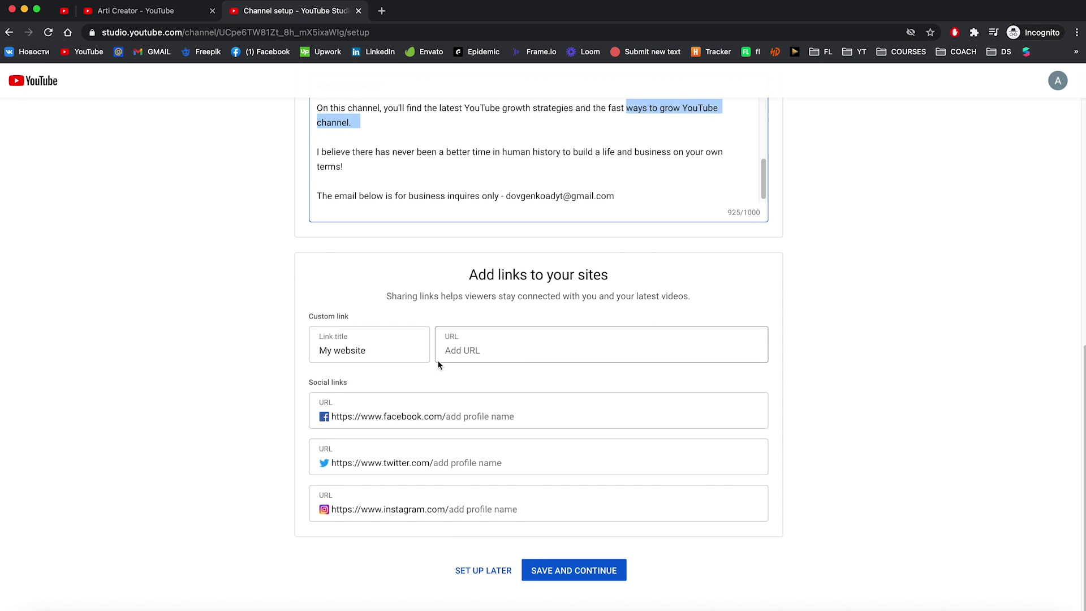
Step: Add articreator.com as the custom website link and save the channel setup
click(476, 338)
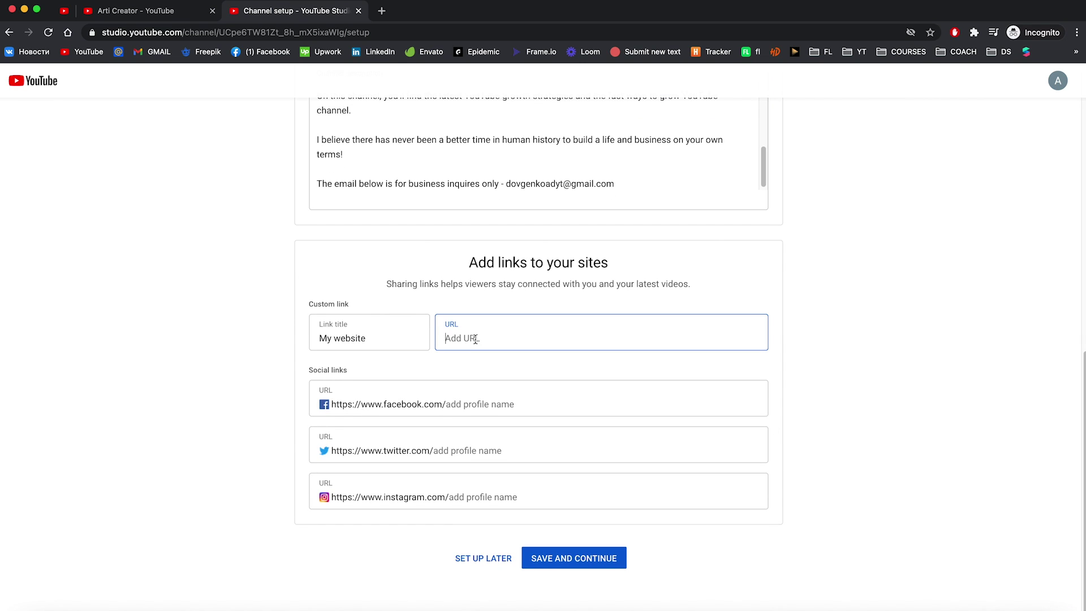
text(articreator)
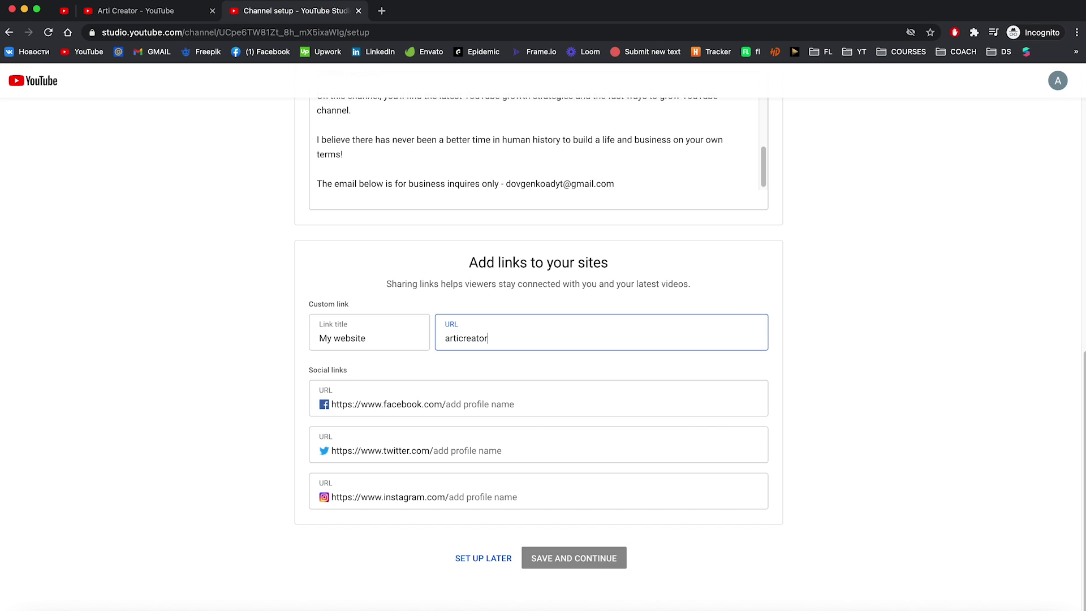
text(.com)
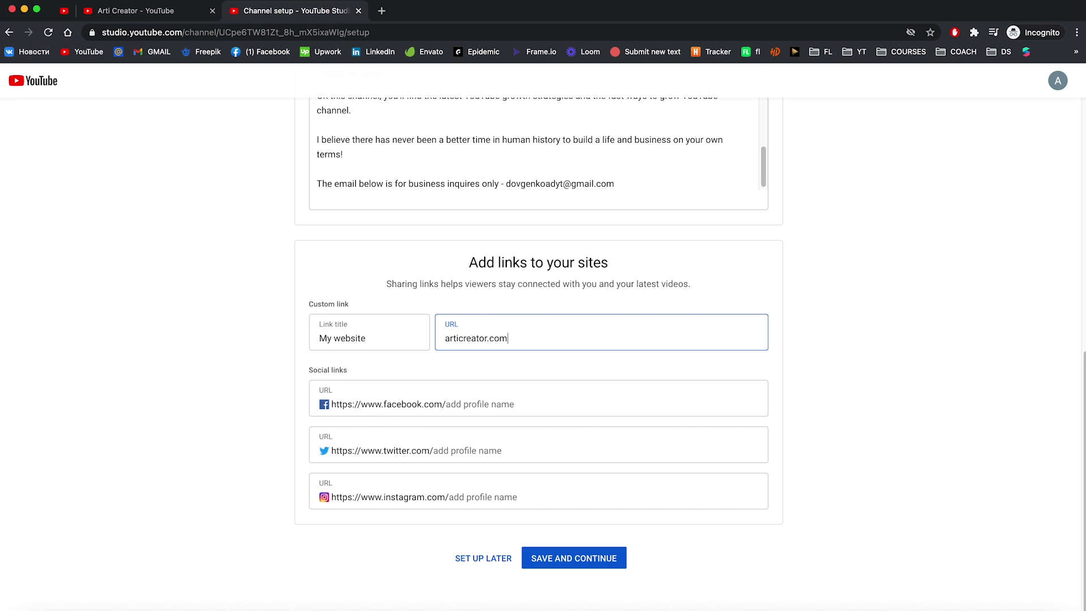
click(560, 563)
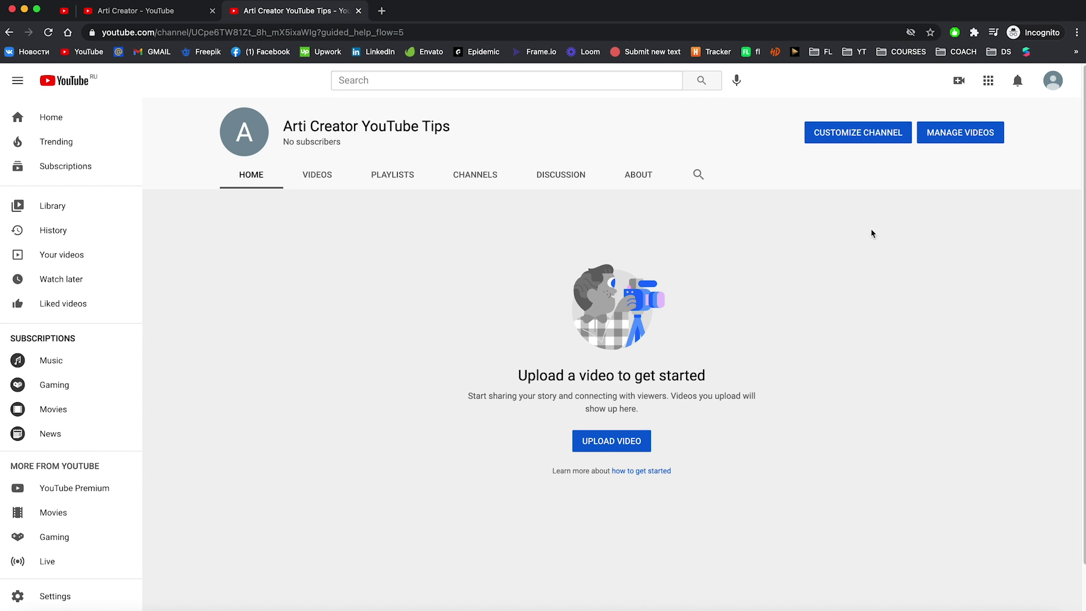
Step: Open account settings and view the channel's phone-verification feature requirements
click(1053, 80)
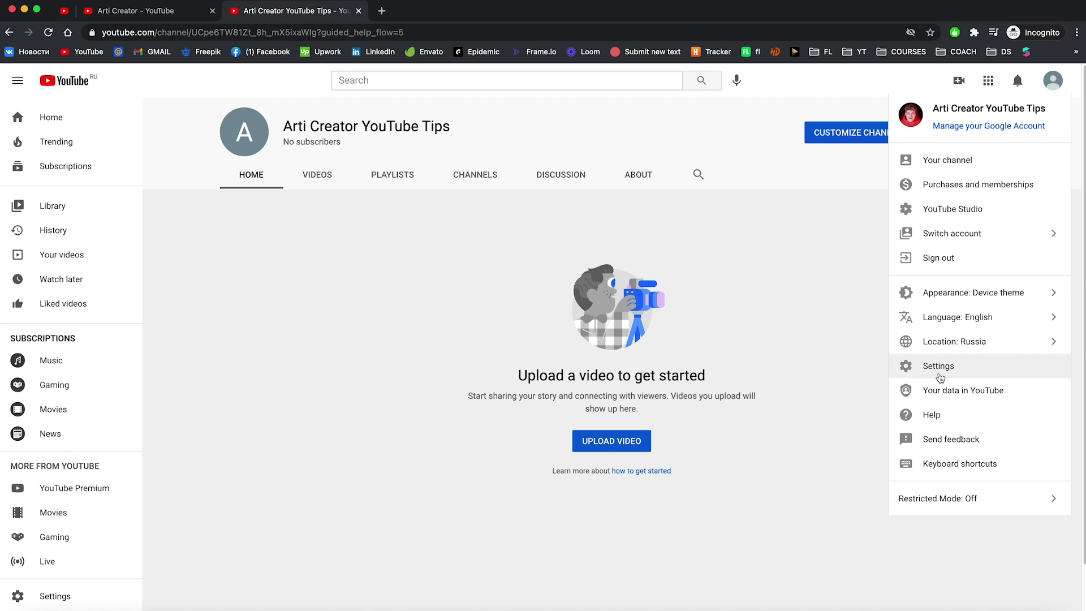
click(939, 368)
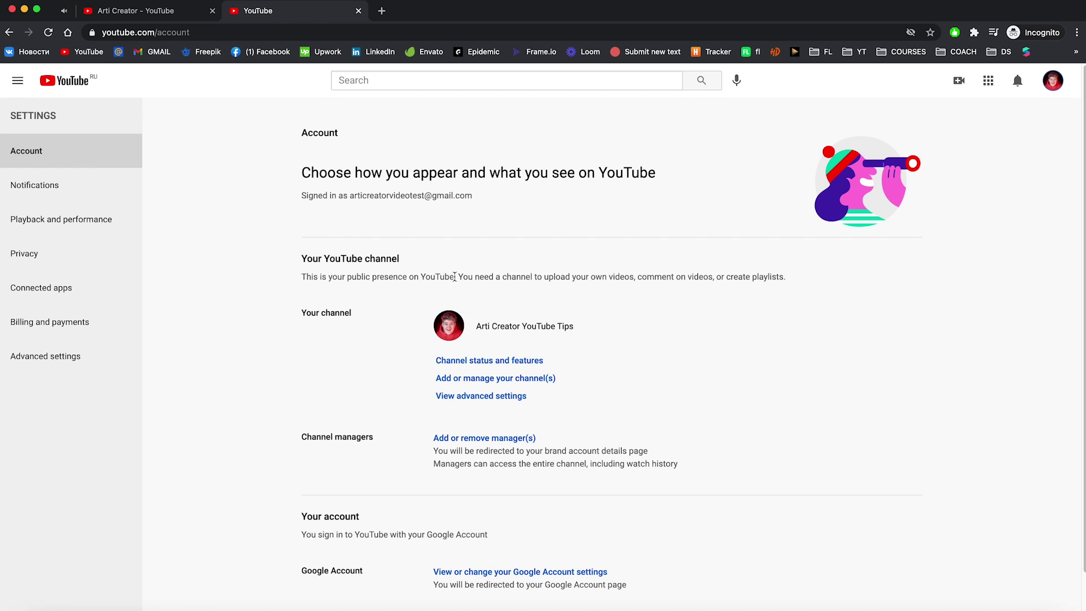
click(530, 364)
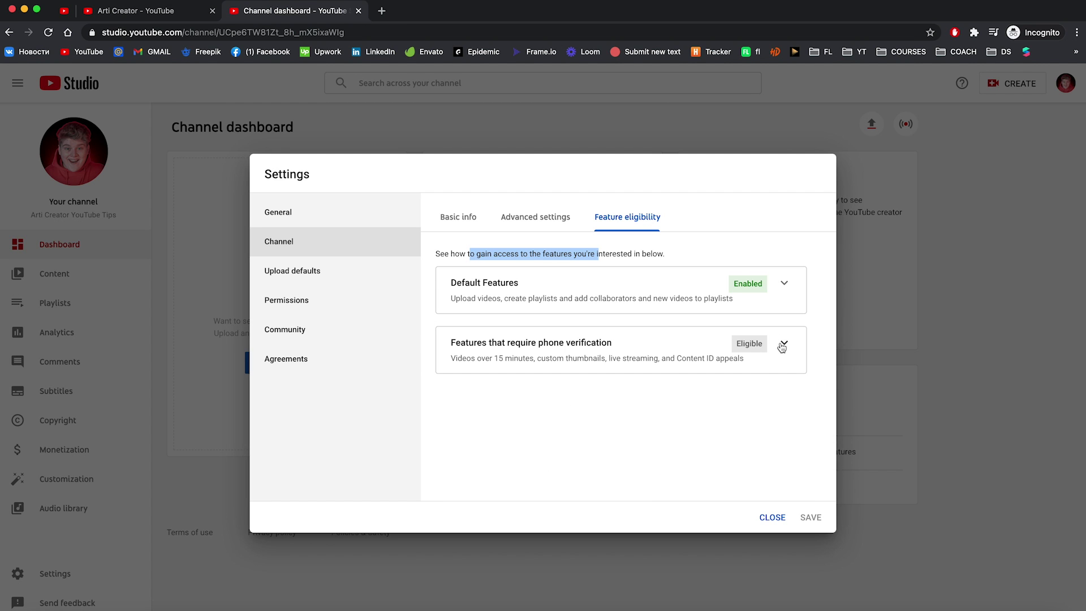
click(783, 343)
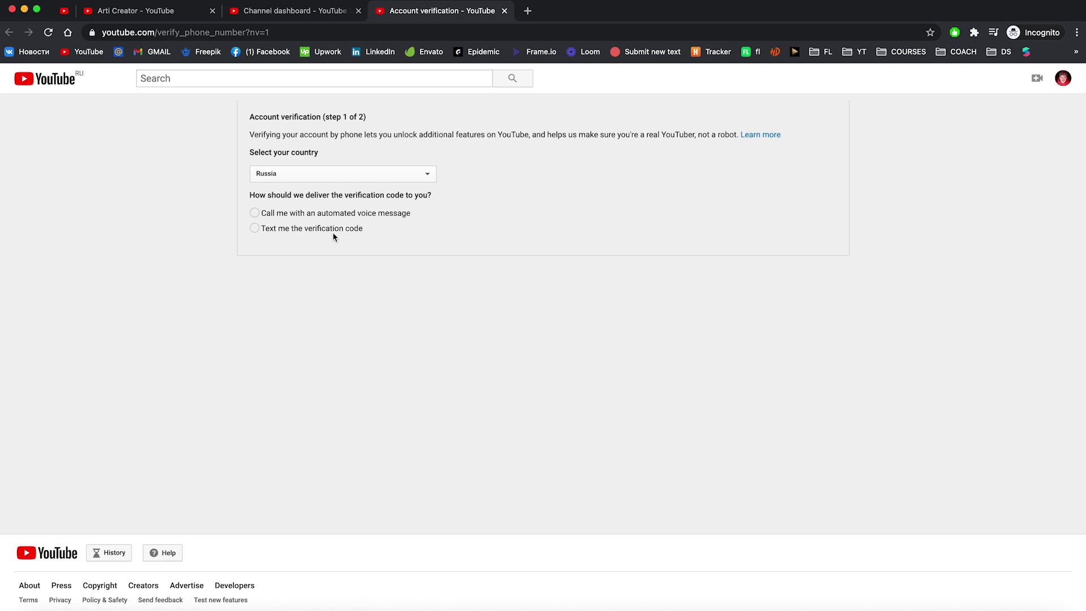
Step: Verify the phone number with a text-message code and go back to Studio
click(332, 231)
click(276, 370)
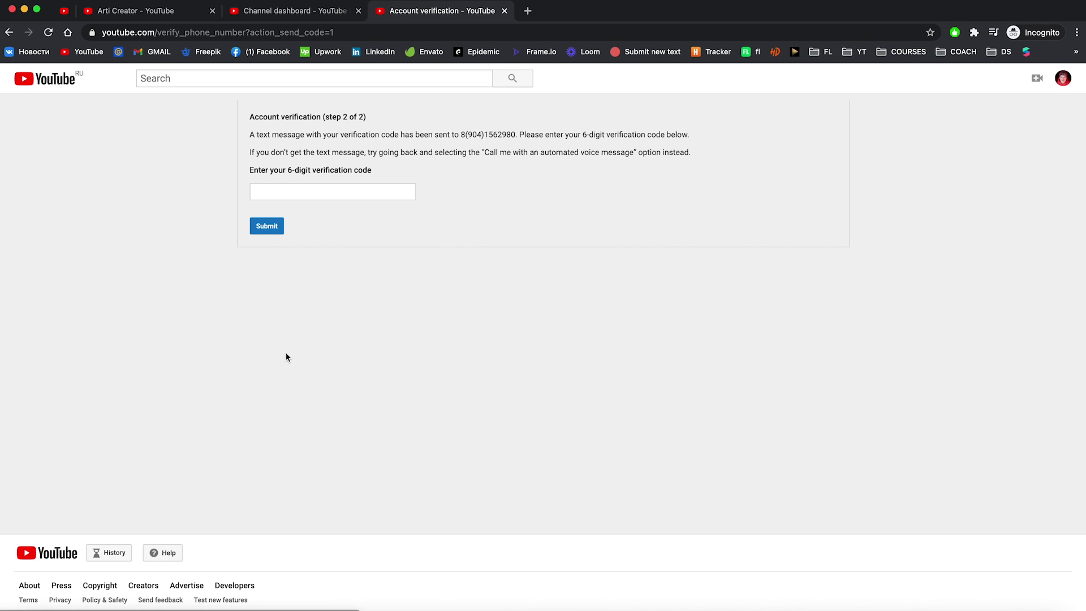
click(267, 188)
click(266, 213)
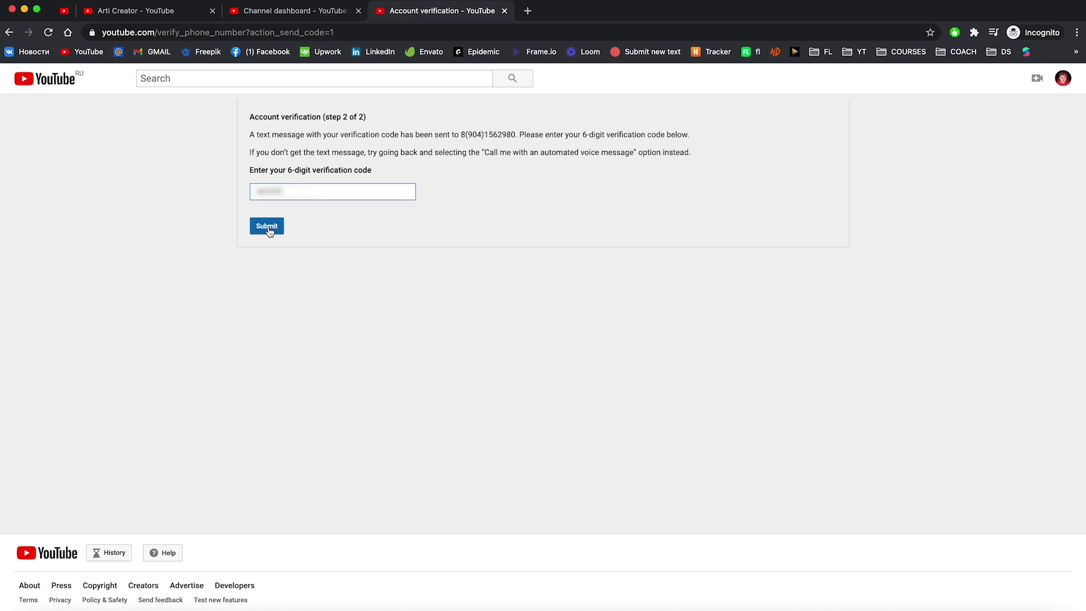
click(267, 226)
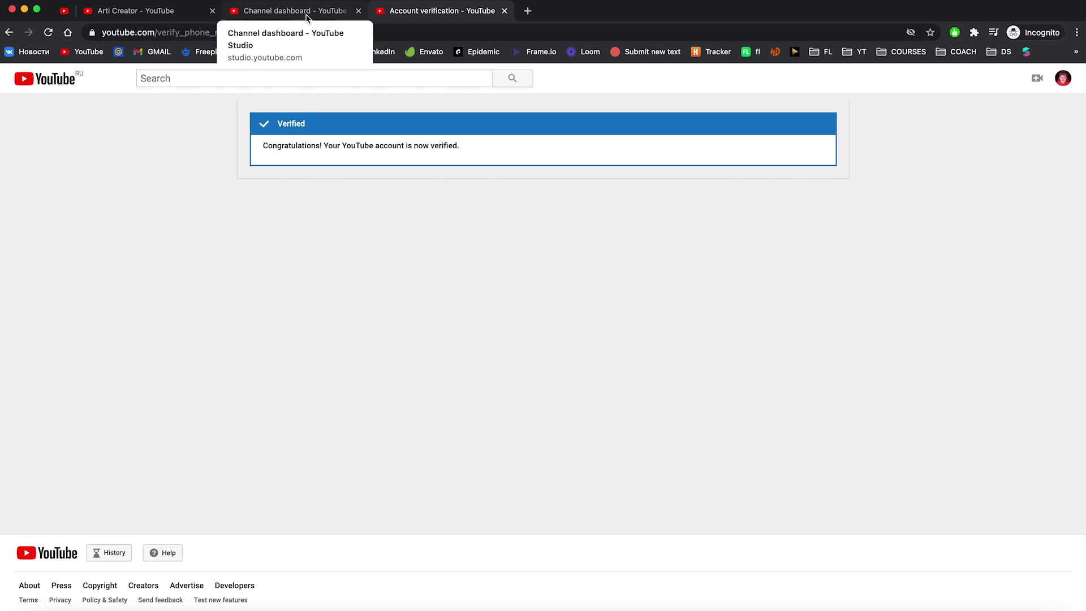
click(308, 17)
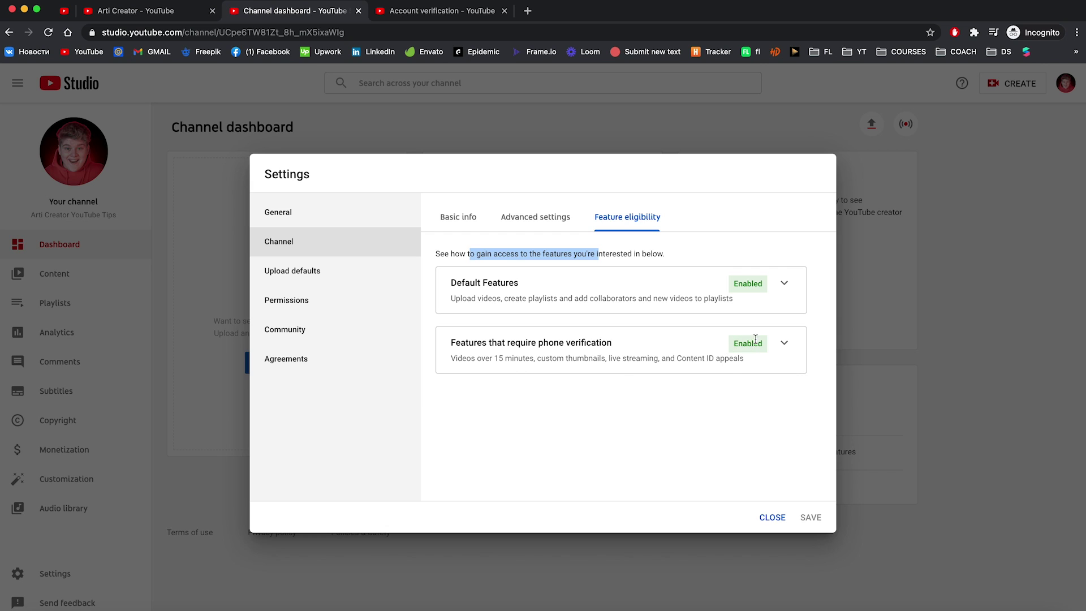
Step: Review the Default and phone-verification feature details, close settings, and open the channel page
click(785, 286)
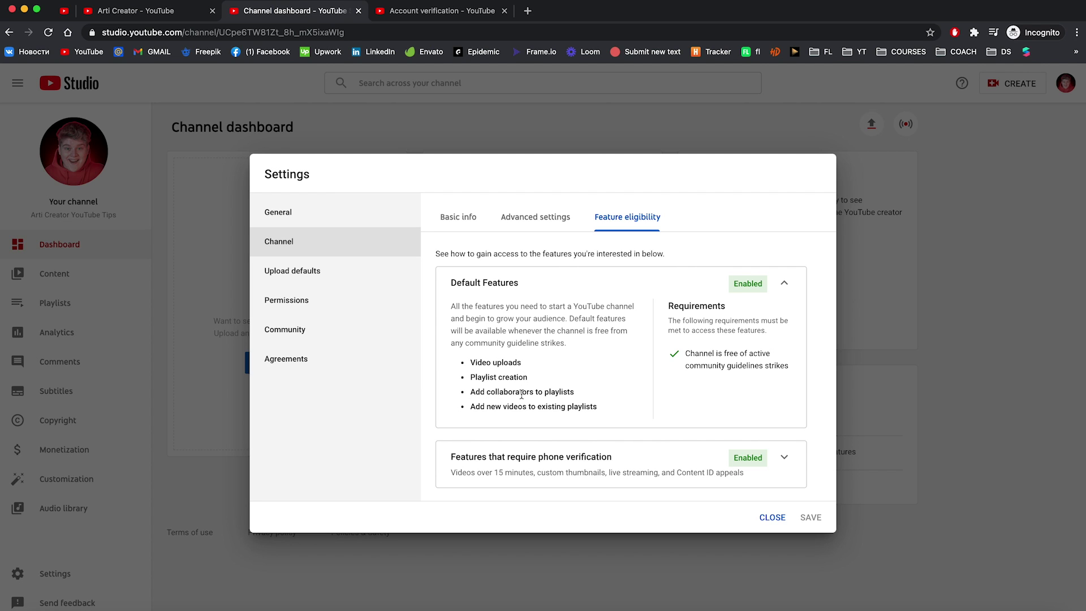
click(784, 283)
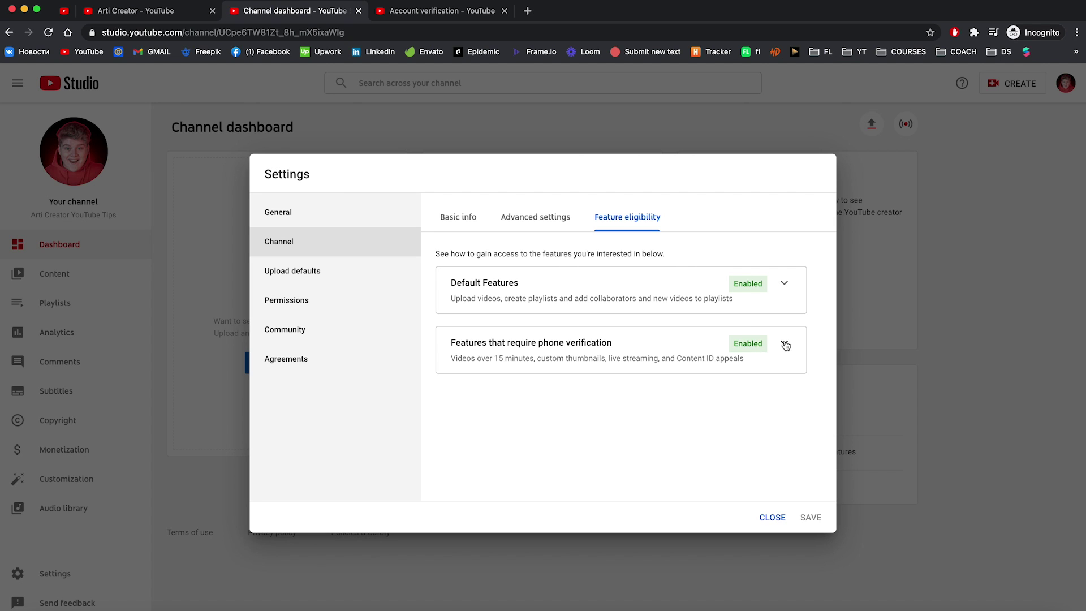
click(785, 345)
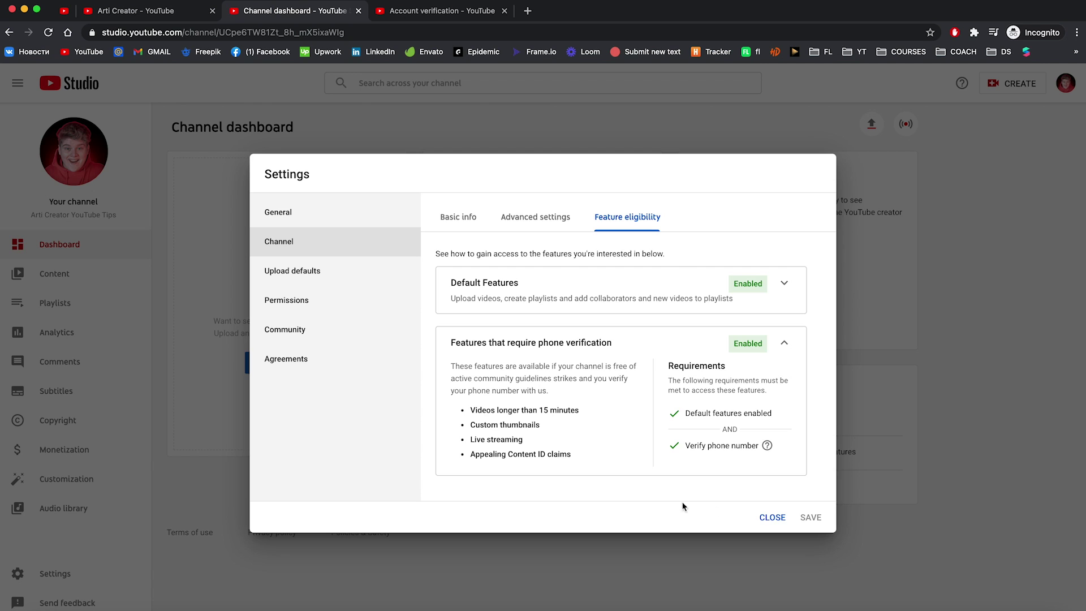
click(772, 517)
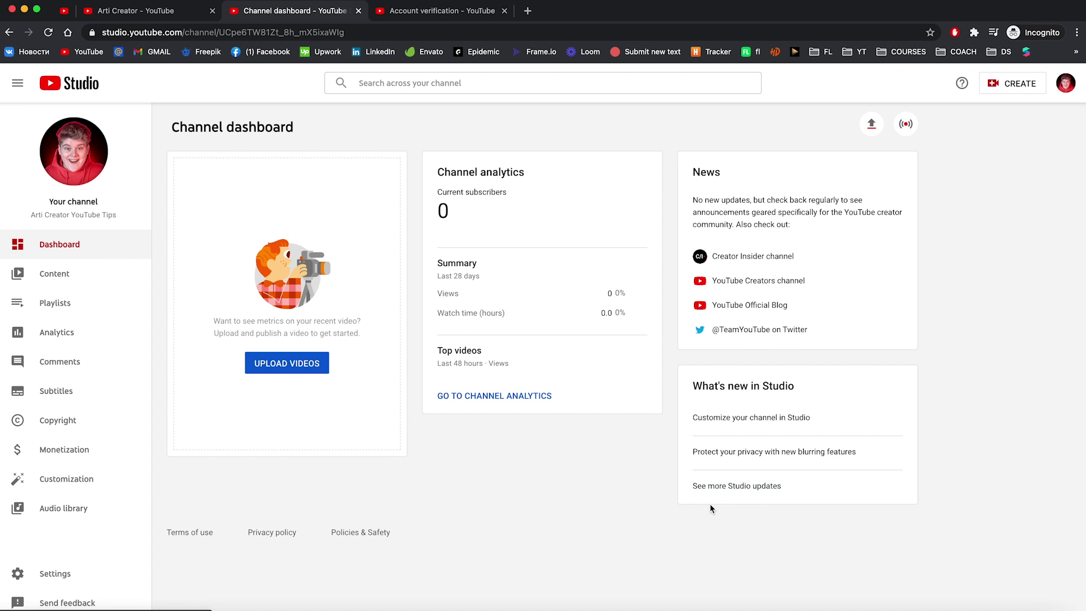
click(79, 160)
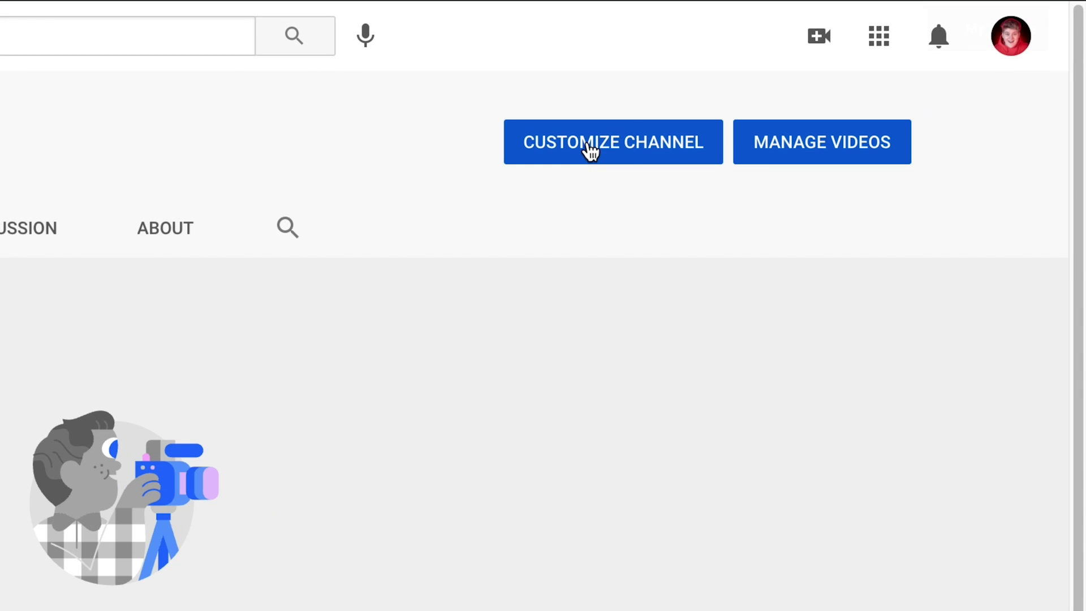
Step: Open the channel's Branding customization tab, dismissing the tip and glancing at the About page
click(846, 136)
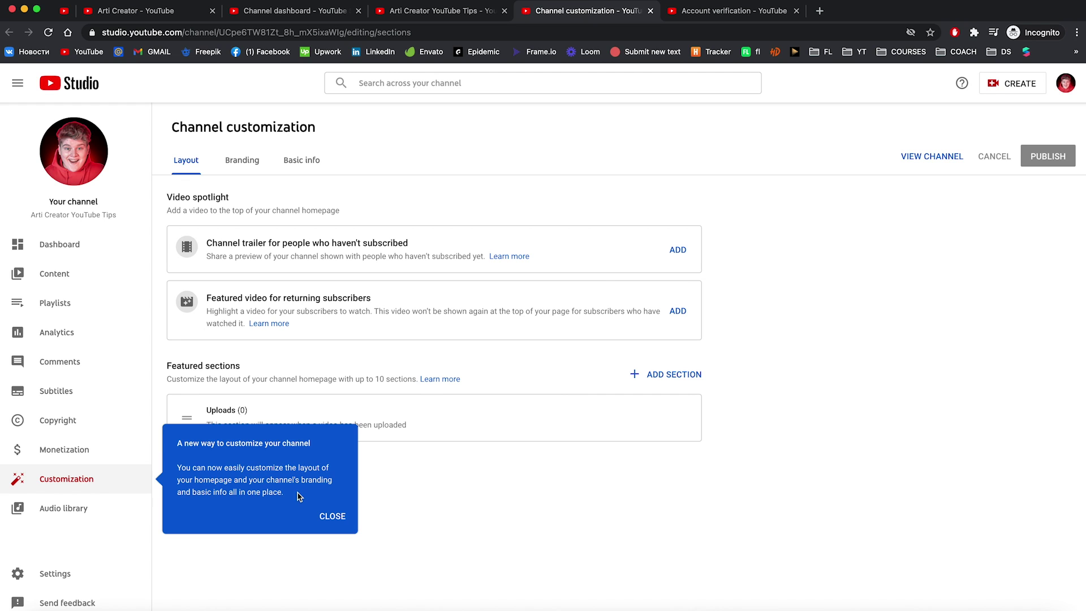
click(335, 513)
click(244, 166)
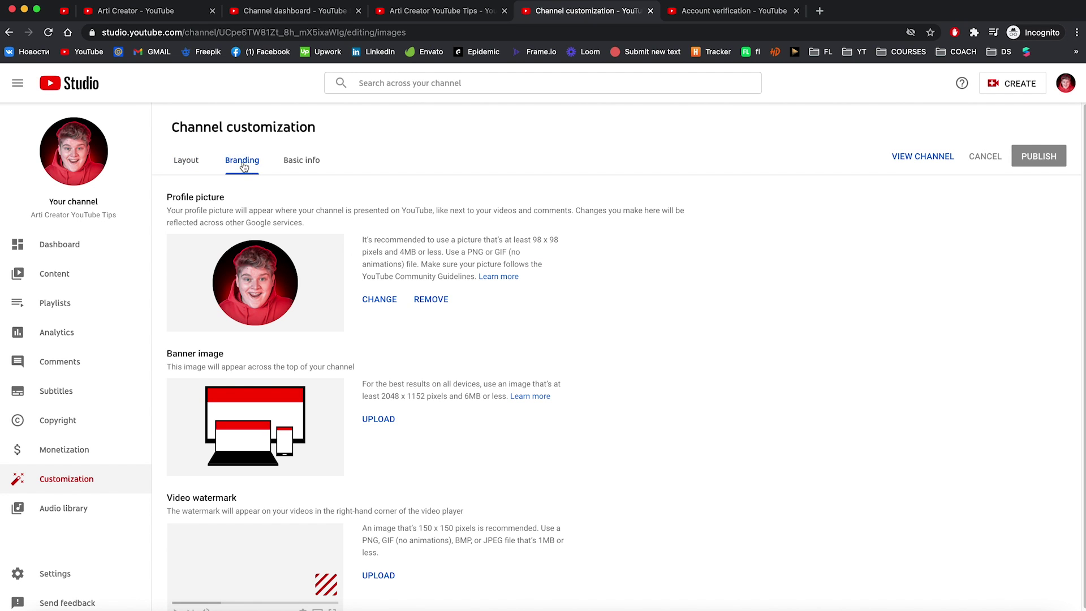
scroll(322, 280, down, 1)
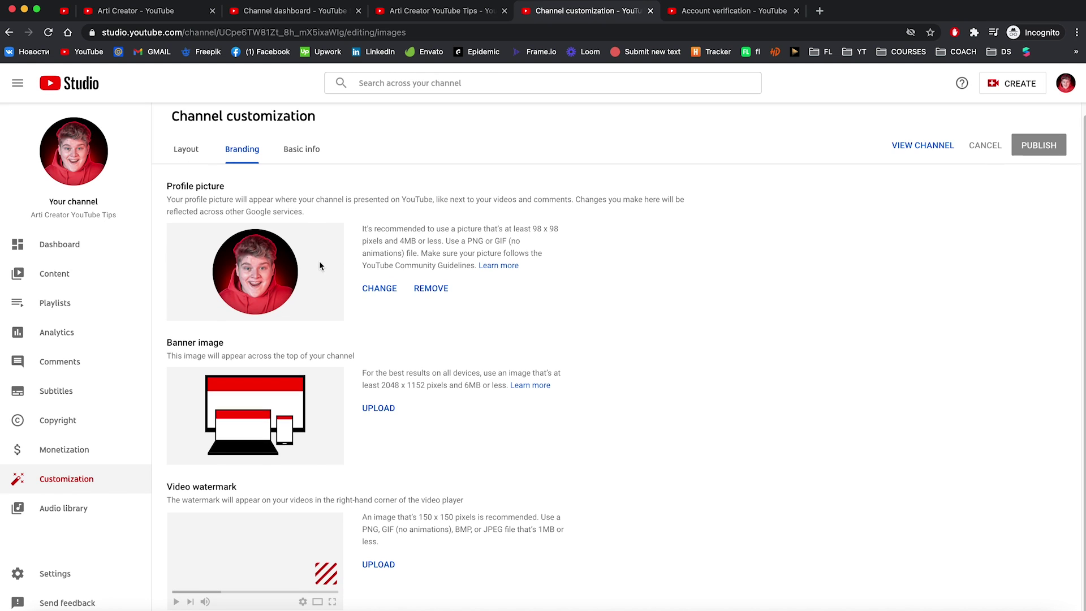
click(150, 14)
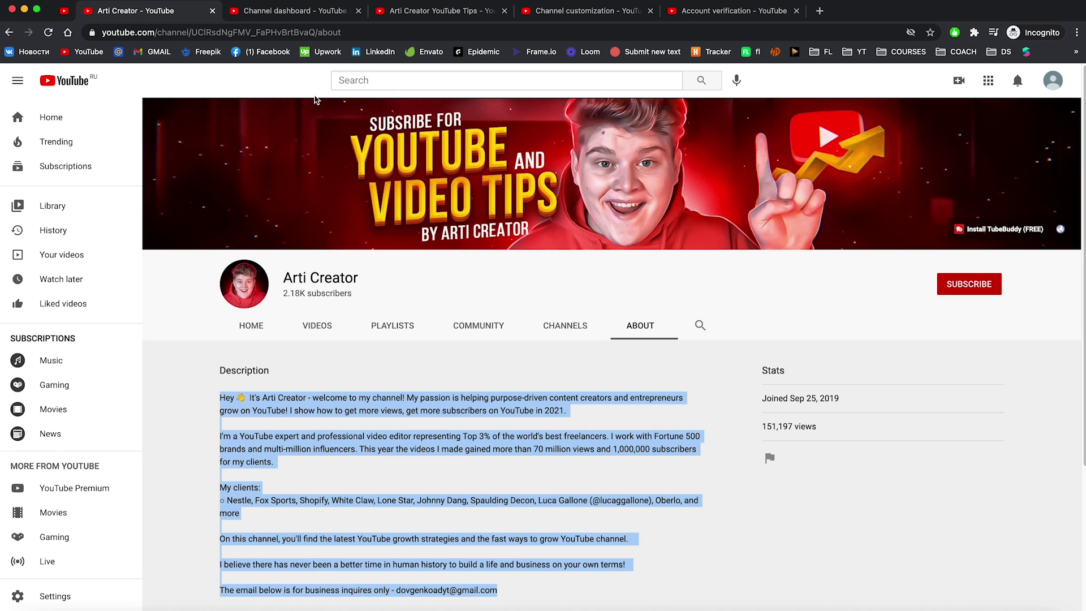
key(super+5)
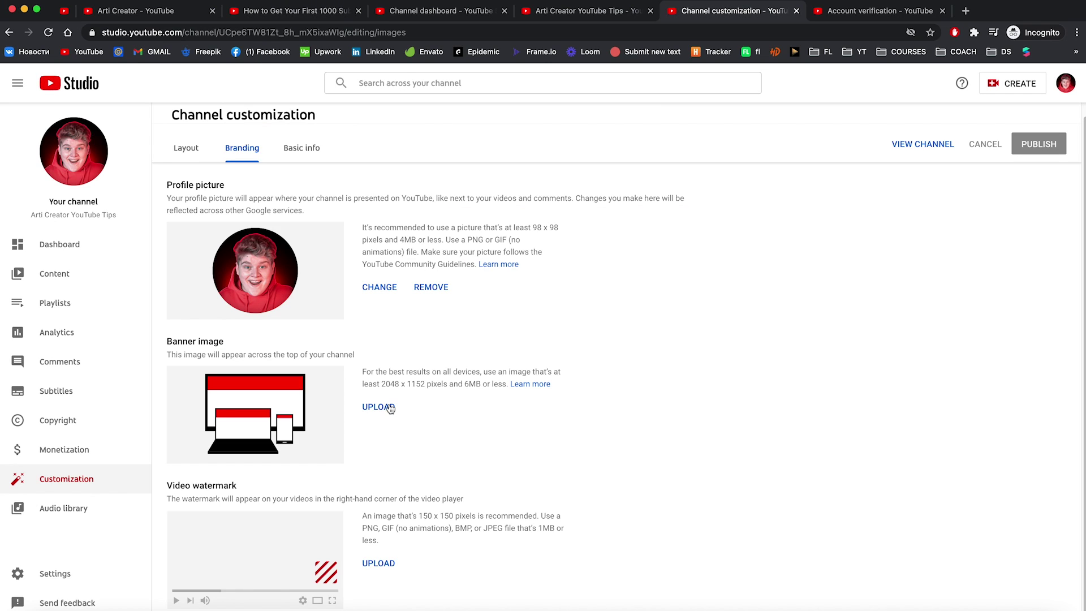
Step: Upload YOUTUBEANDVIDEOTIPSheader2.jpg from the DESIGN folder as the banner and accept the crop
click(378, 408)
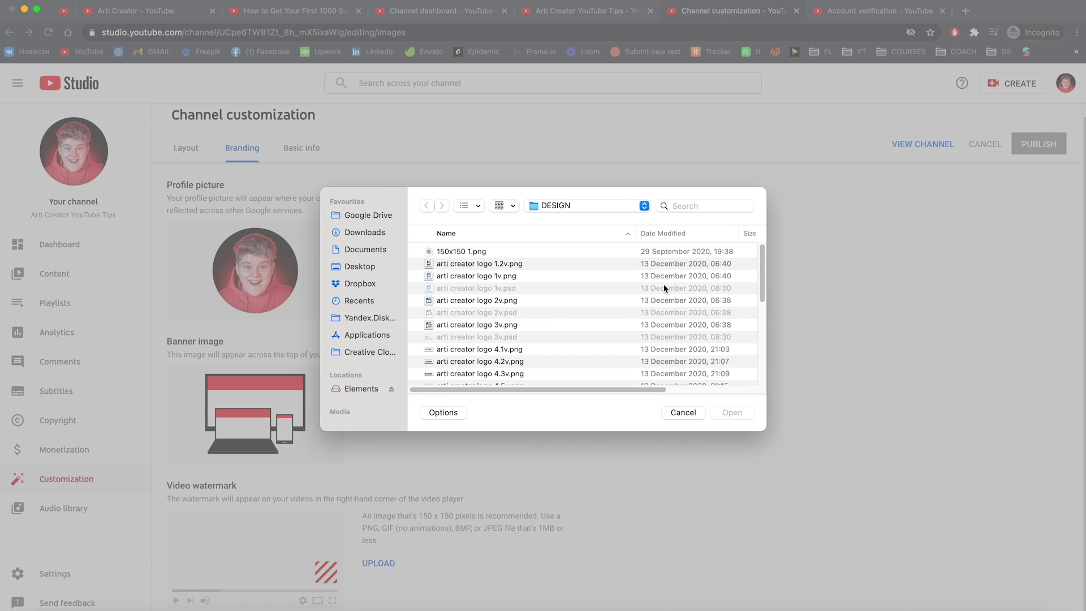
scroll(754, 318, down, 5)
scroll(754, 318, down, 3)
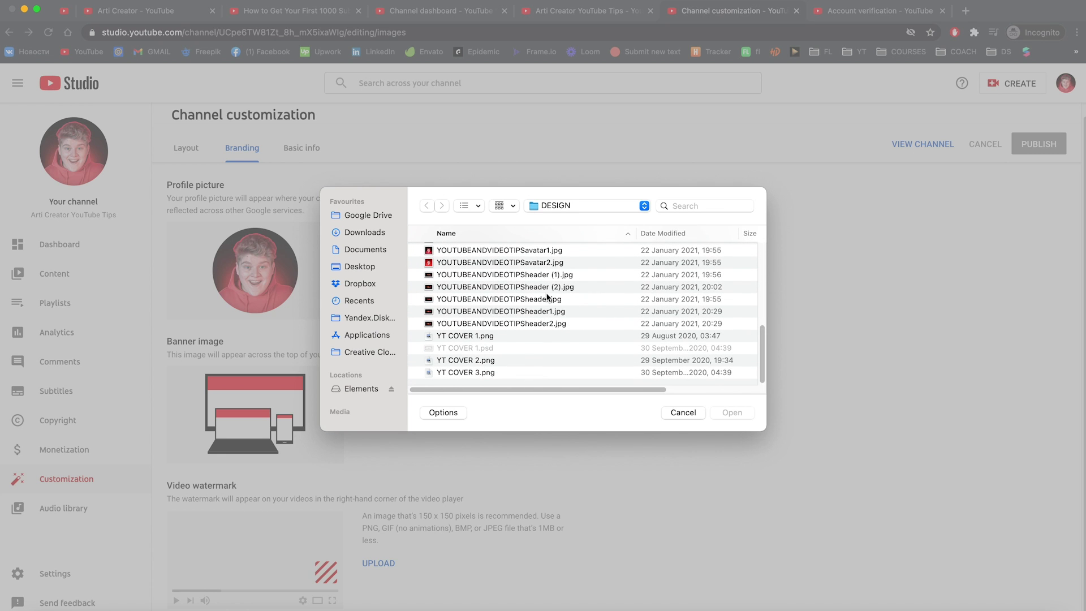
double_click(494, 323)
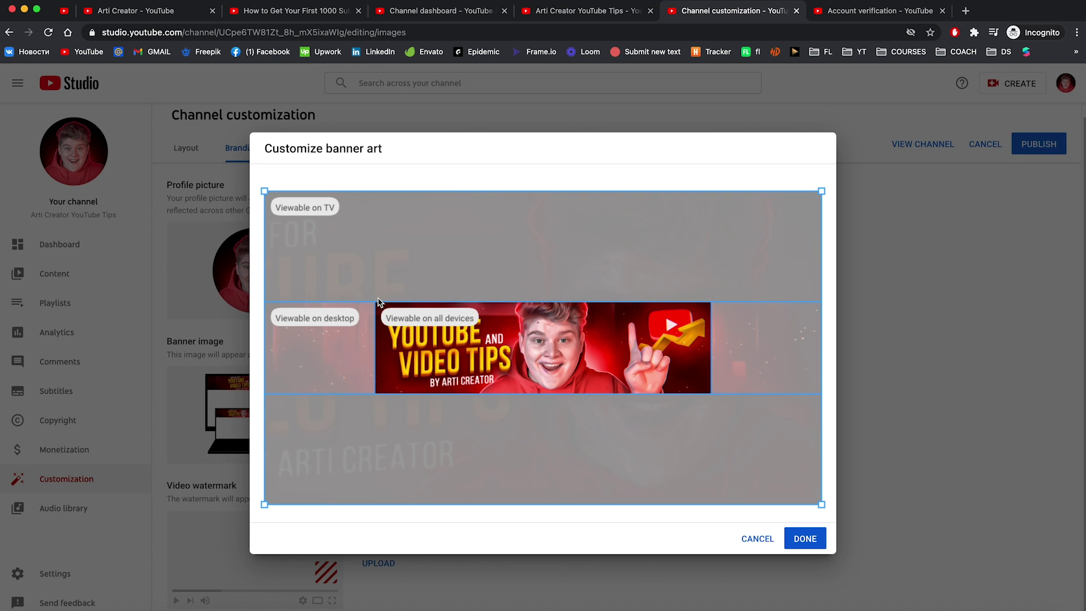
click(804, 542)
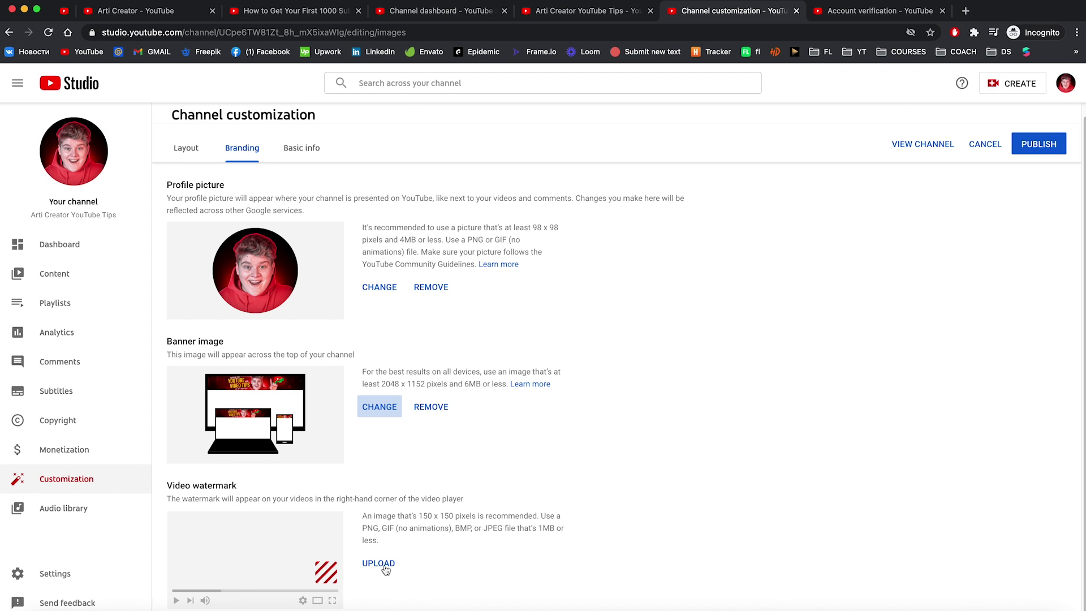
click(378, 563)
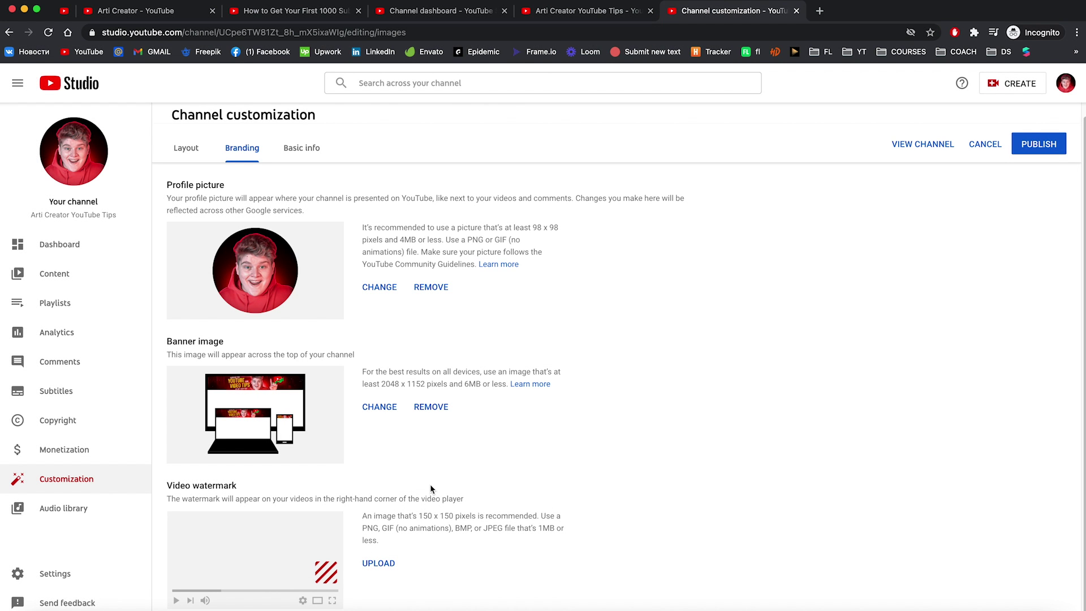
super+click(949, 52)
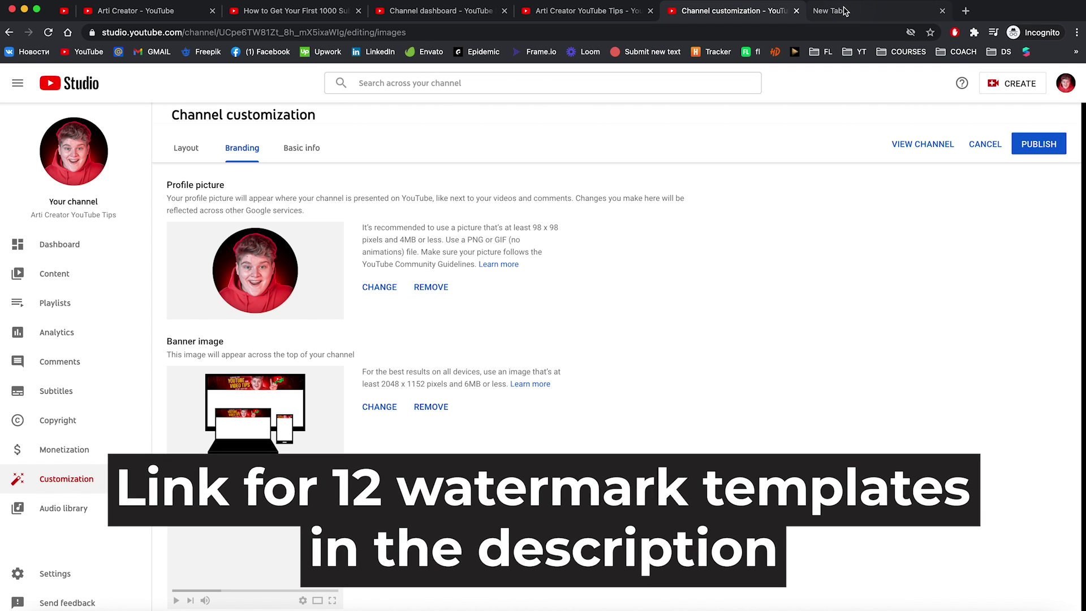
Step: Browse the 12 Subscribe/Sub templates in the Dropbox Video Watermark folder
click(844, 11)
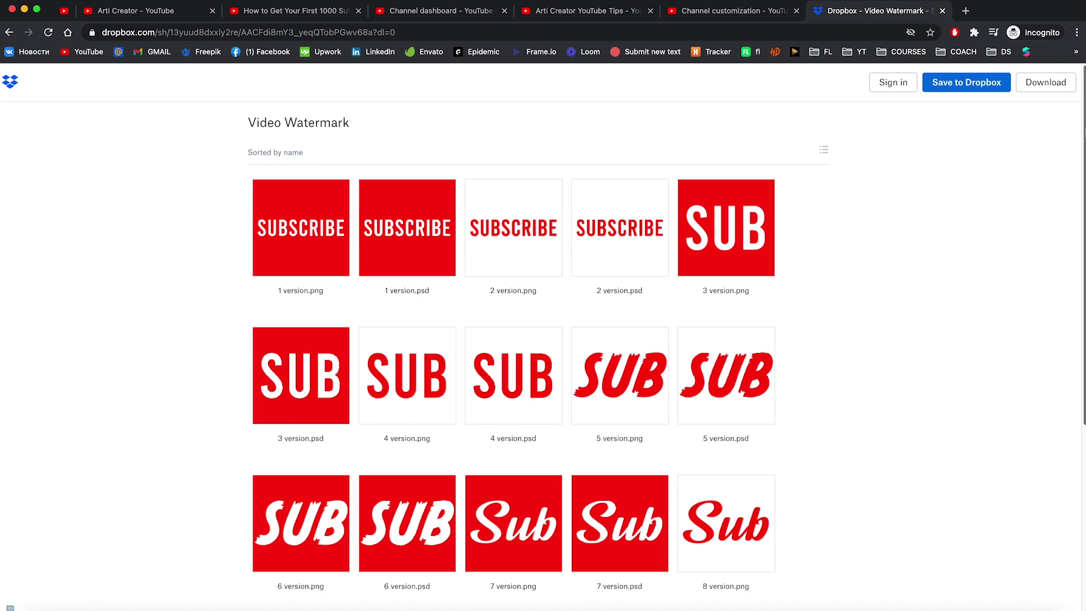
scroll(1071, 301, down, 5)
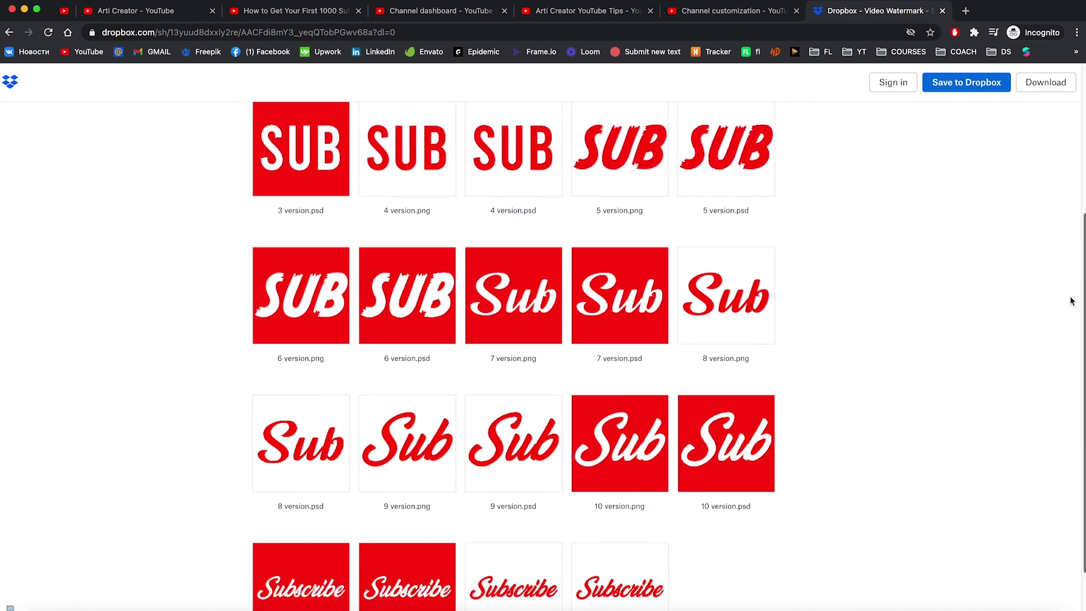
scroll(1072, 301, down, 2)
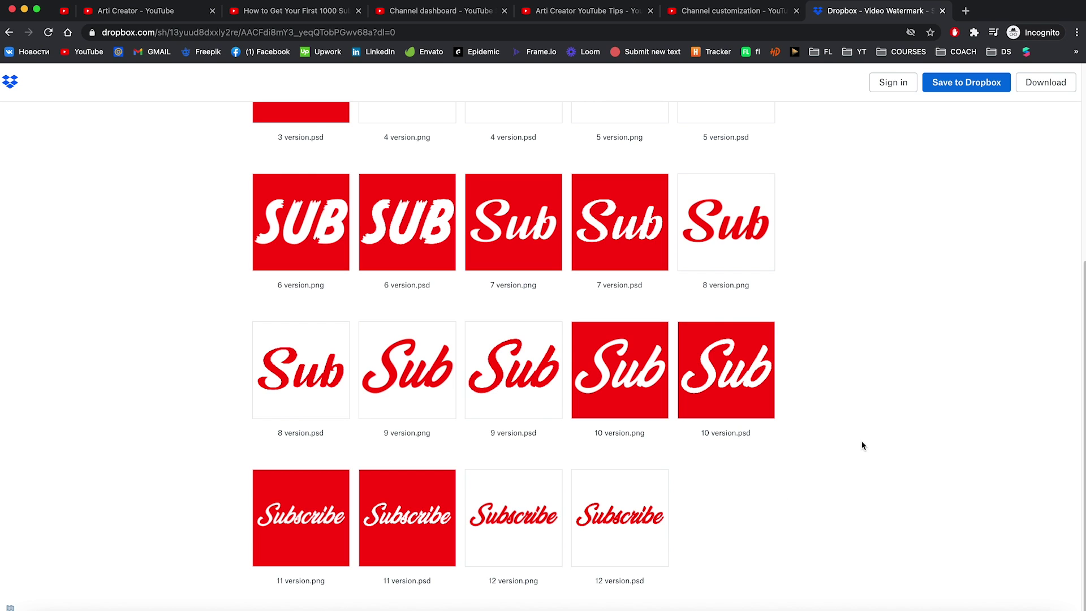
scroll(862, 446, up, 7)
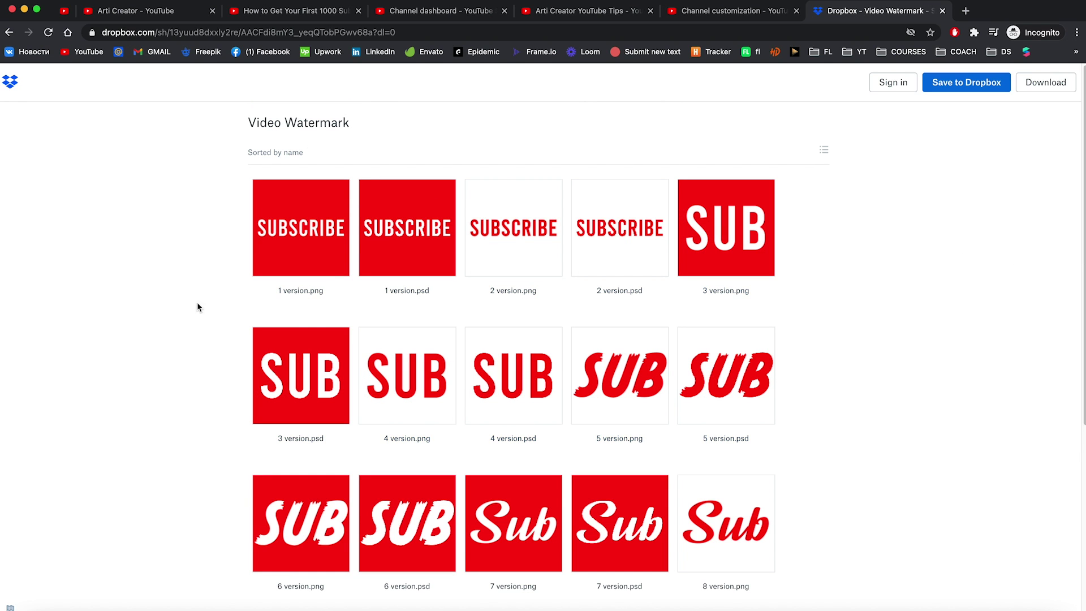
key(ctrl+shift+Tab)
Step: Add the red SUBSCRIBE watermark for the entire video and publish the branding
click(379, 563)
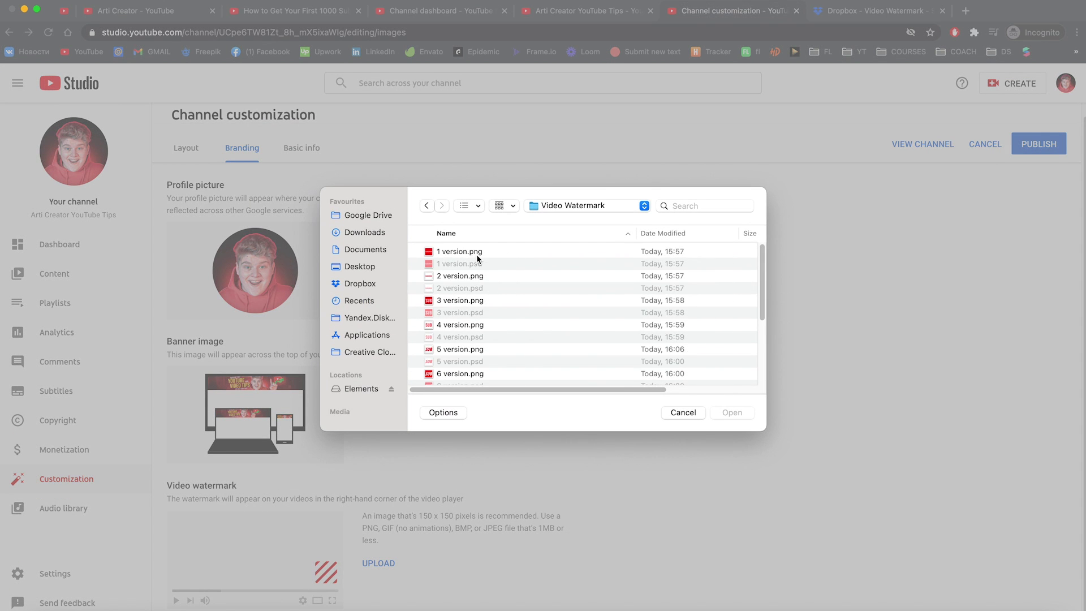
click(475, 248)
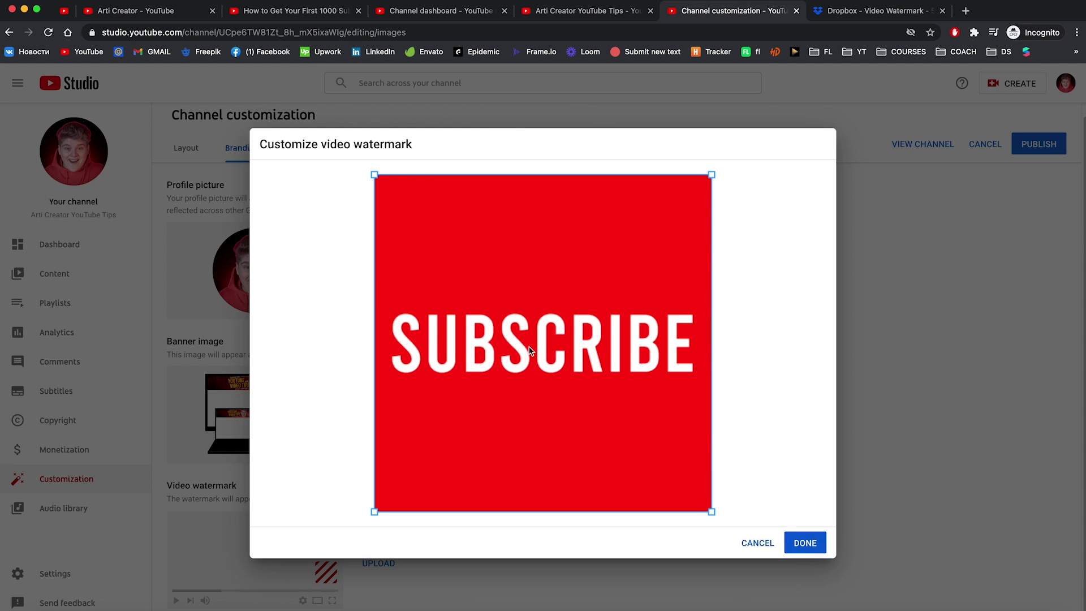
click(804, 543)
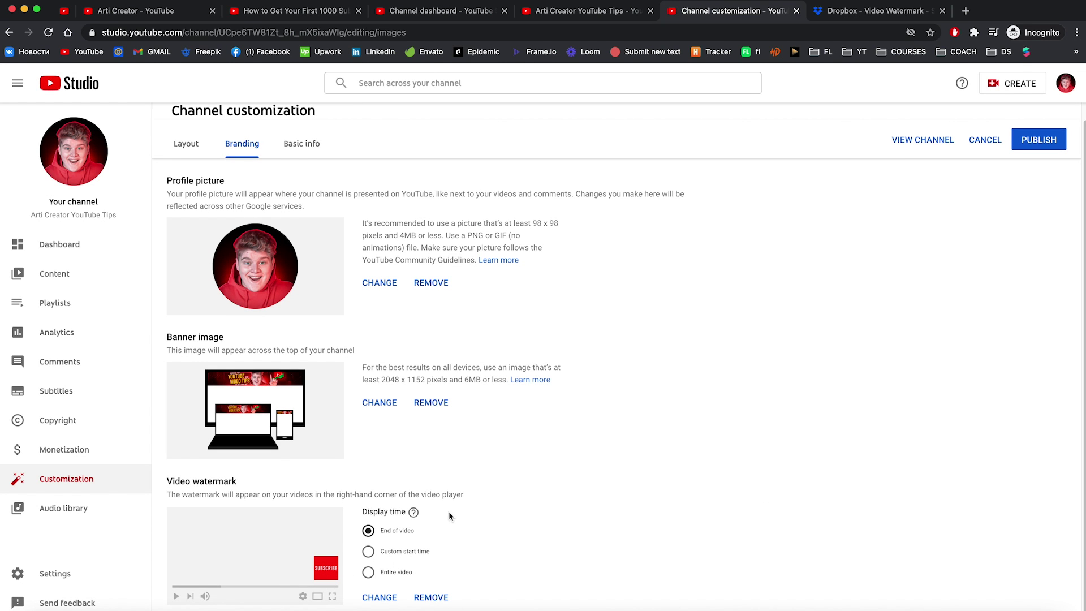
mouse_move(414, 514)
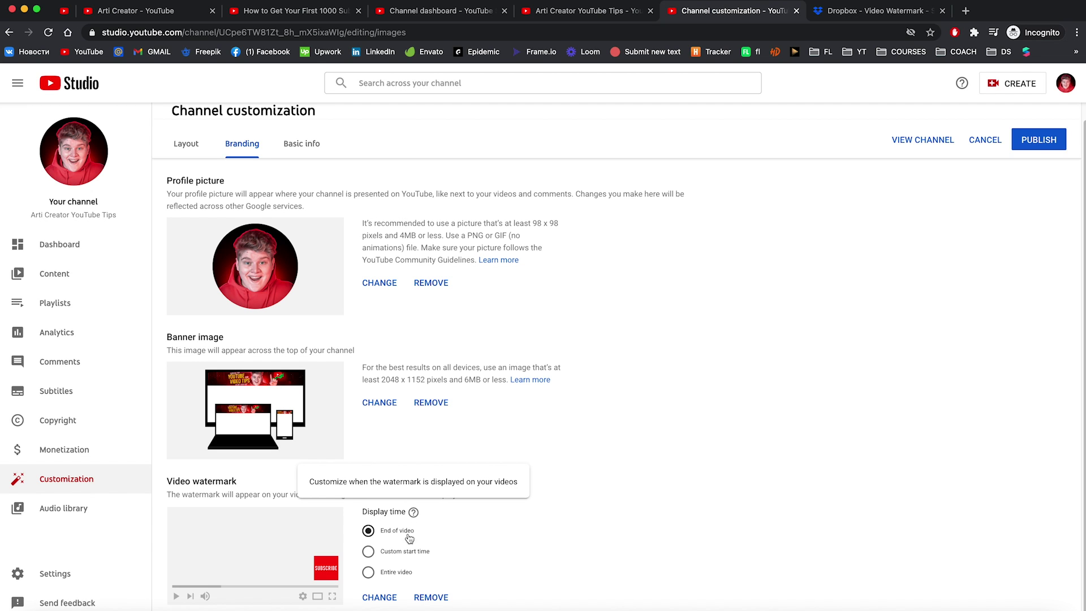
click(416, 551)
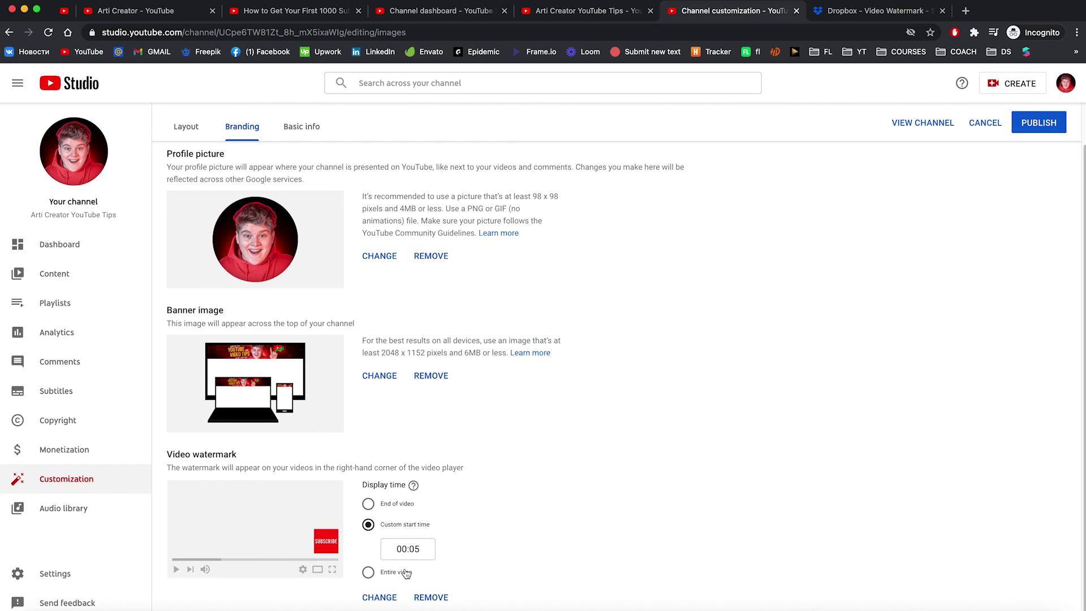
click(399, 572)
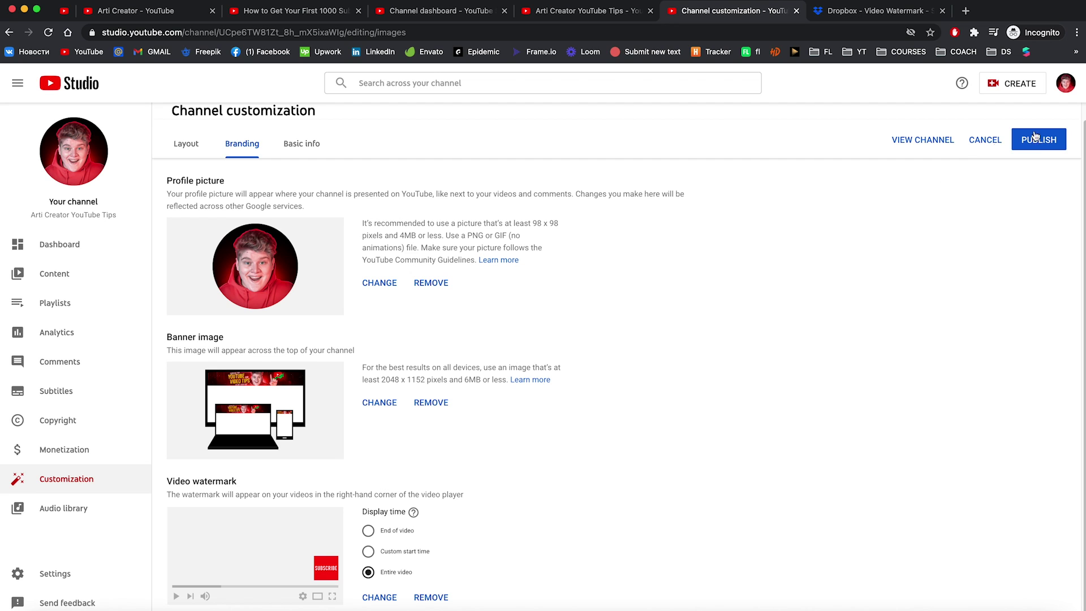
click(1037, 142)
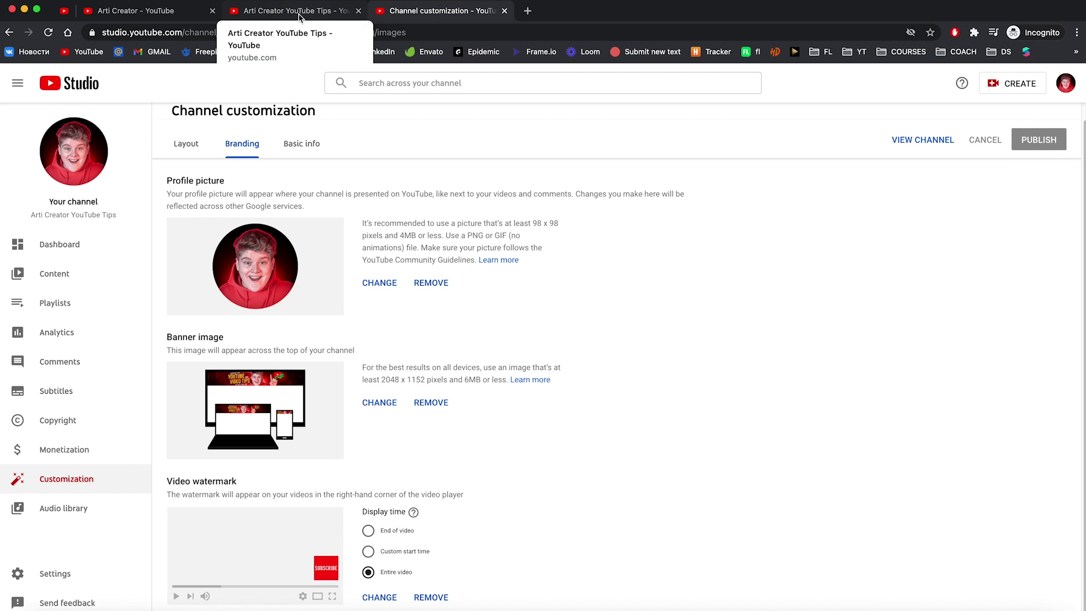
Step: Reload the public channel page to check the new banner and About description, then return to customization
click(296, 15)
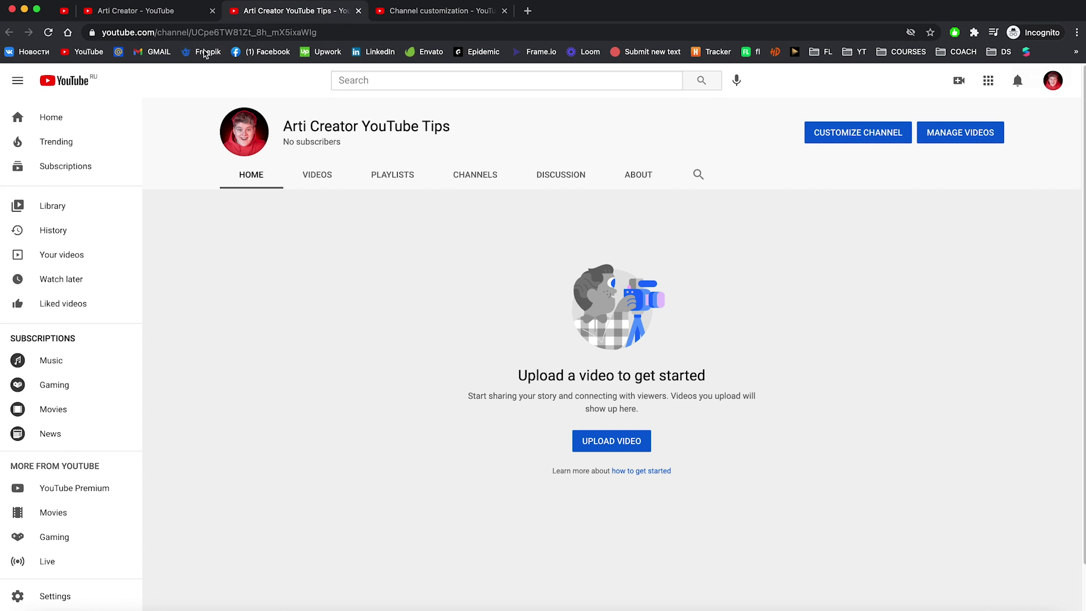
click(49, 34)
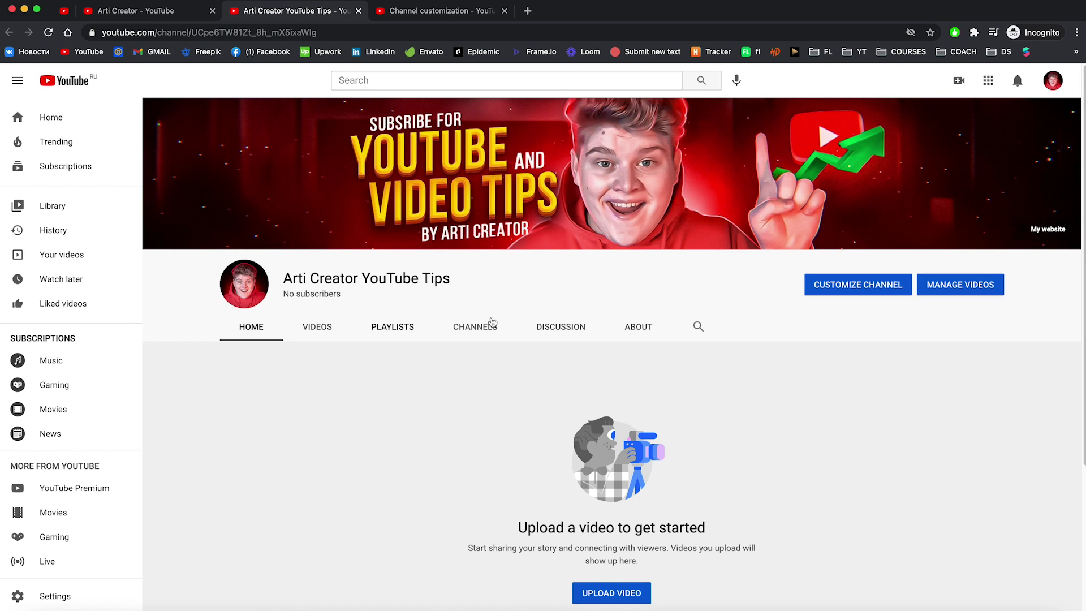
click(644, 332)
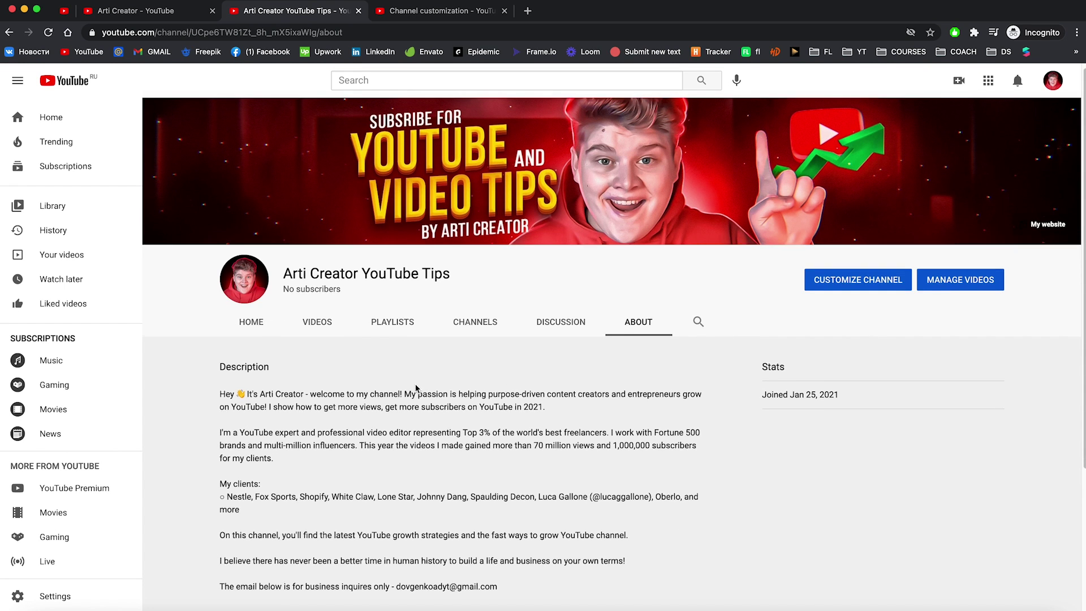
scroll(418, 388, down, 1)
scroll(418, 388, down, 3)
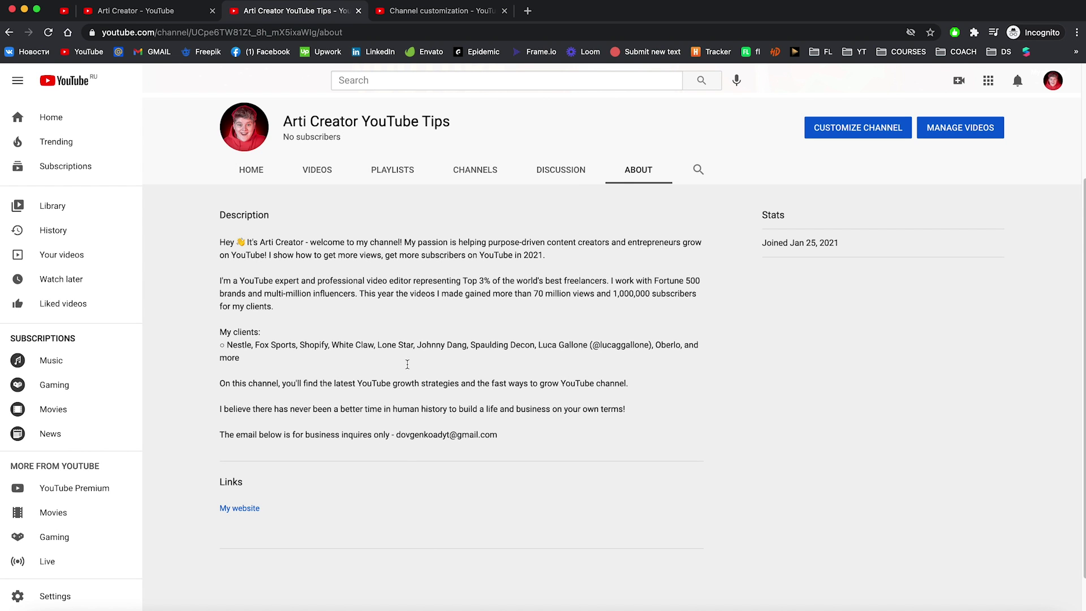
scroll(407, 363, up, 4)
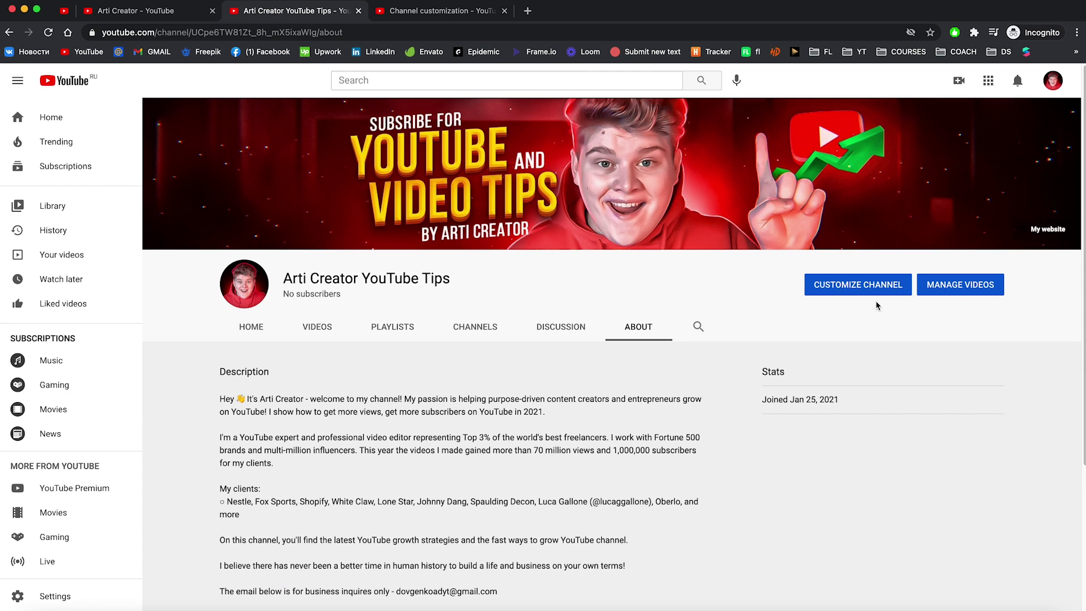
click(857, 299)
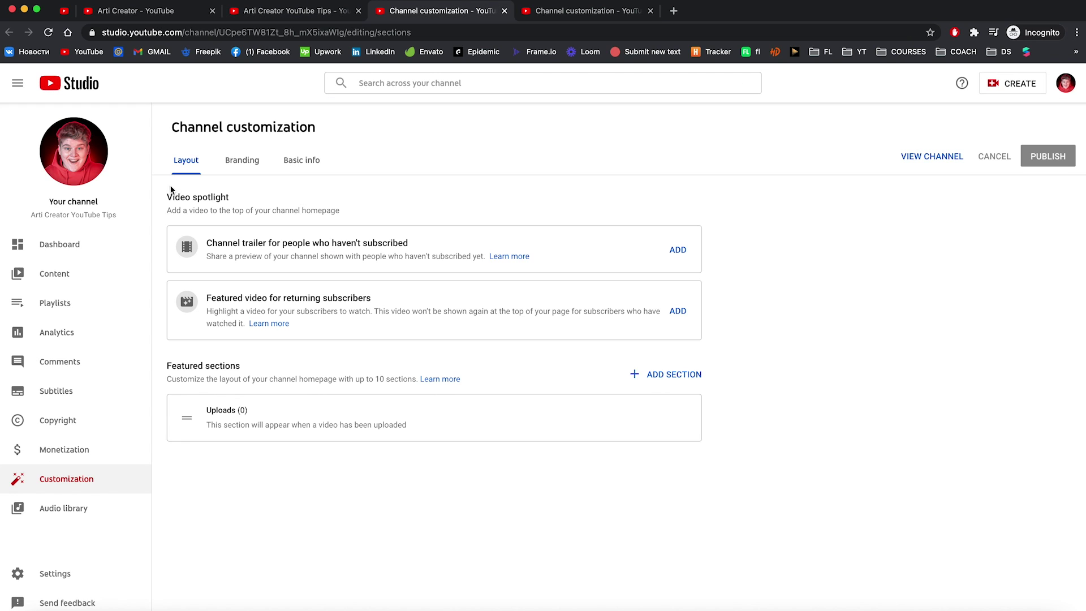
Step: On the Basic info page, inspect the channel ID in the Channel URL and open its help link
click(301, 164)
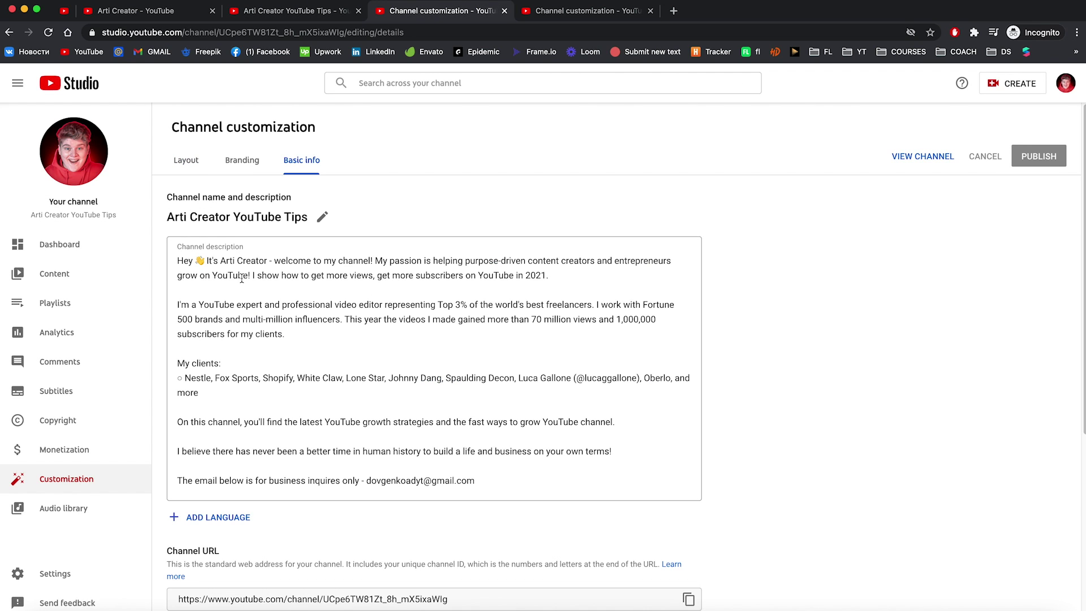
scroll(429, 351, down, 5)
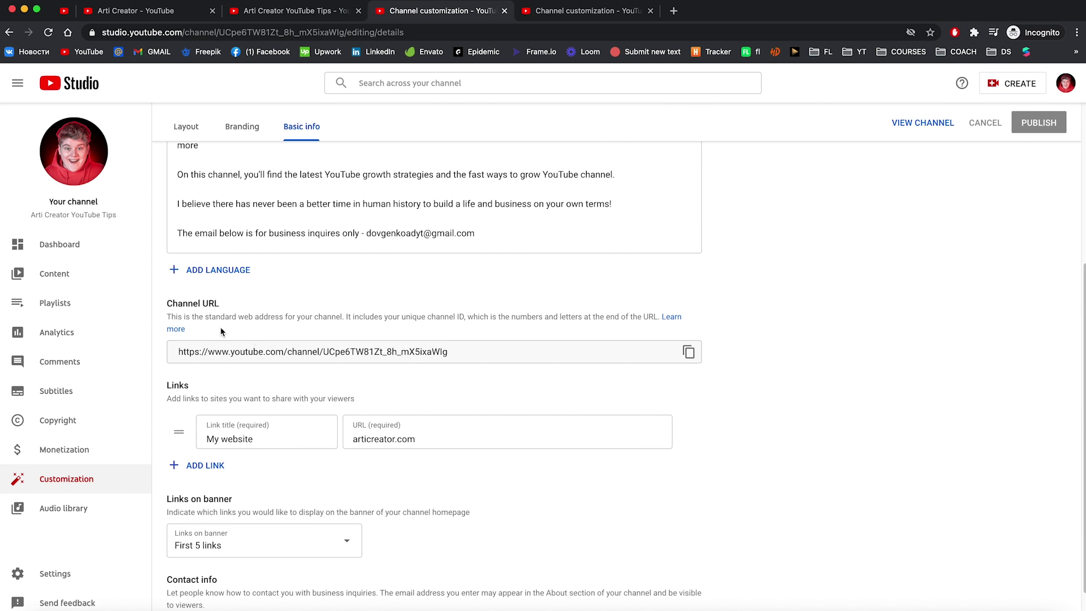
drag(323, 352, 478, 347)
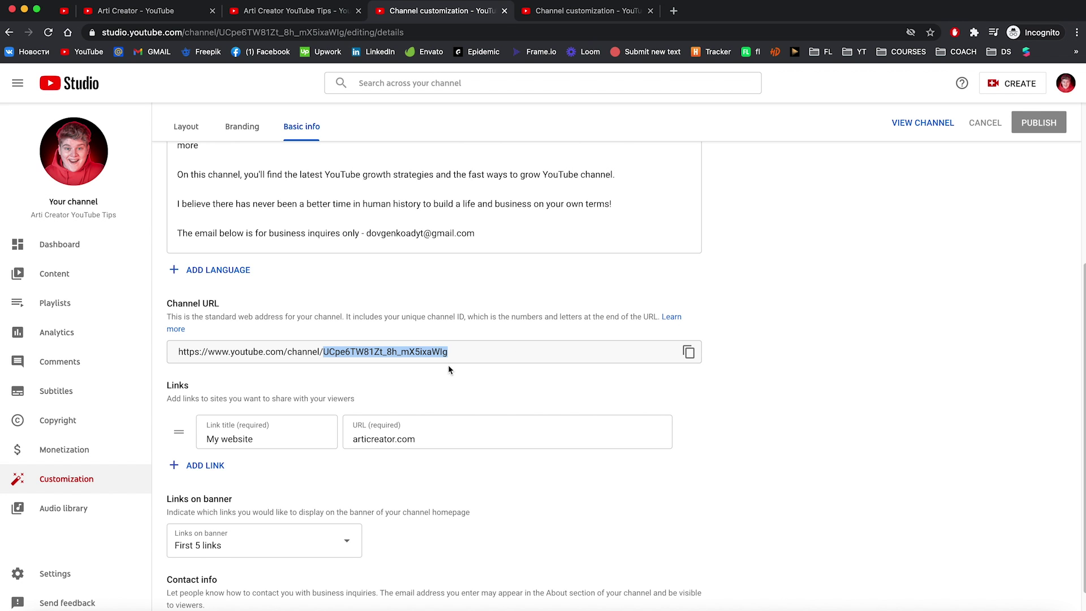
click(411, 349)
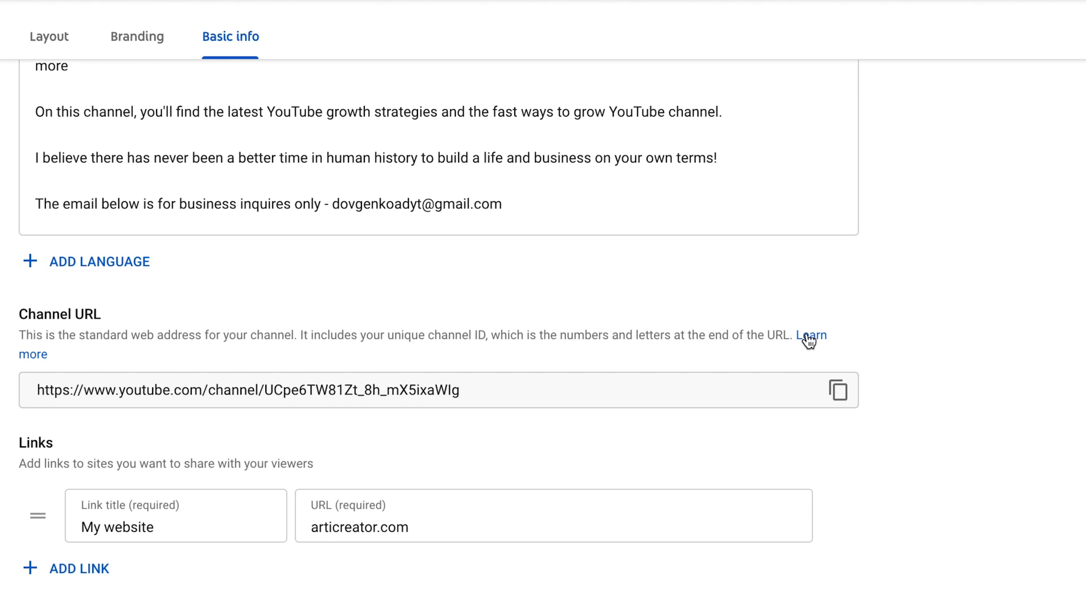
click(807, 336)
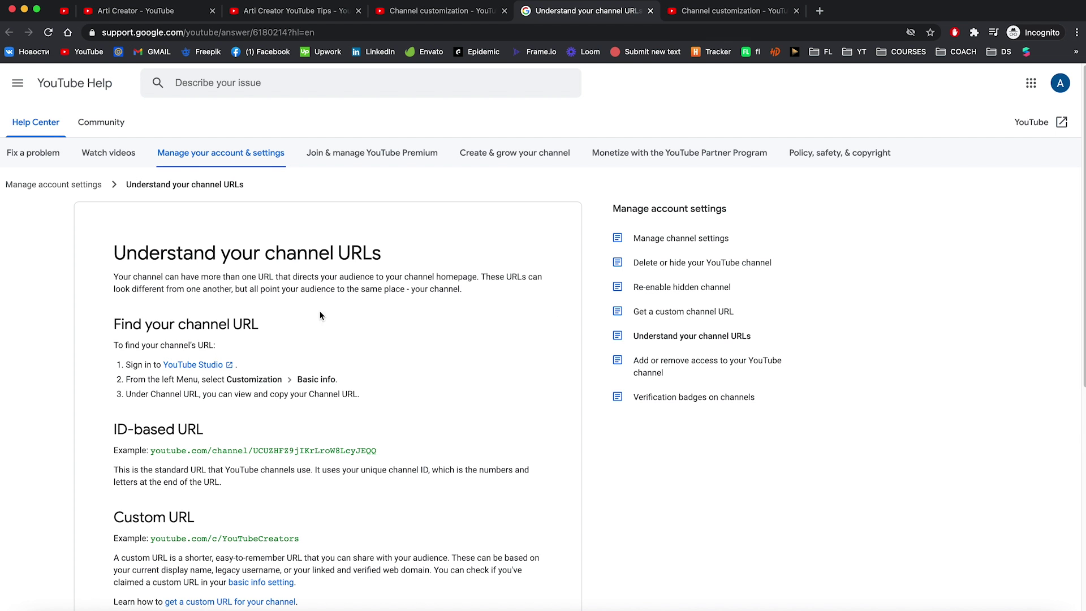
Step: Read the help article on eligibility for a custom channel URL, then go back to Studio
scroll(320, 316, down, 5)
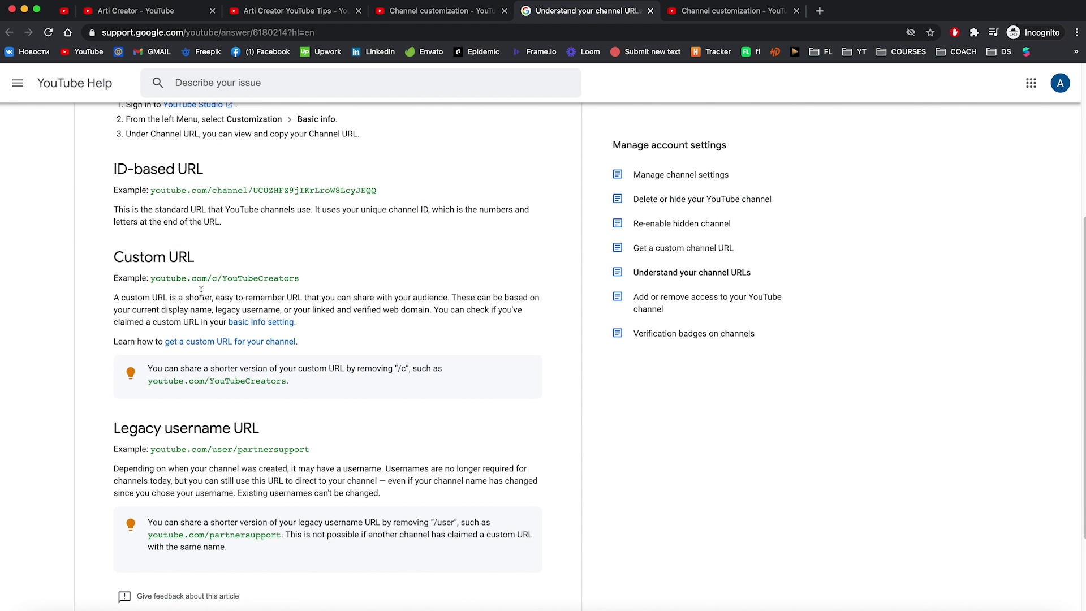
drag(116, 339, 298, 343)
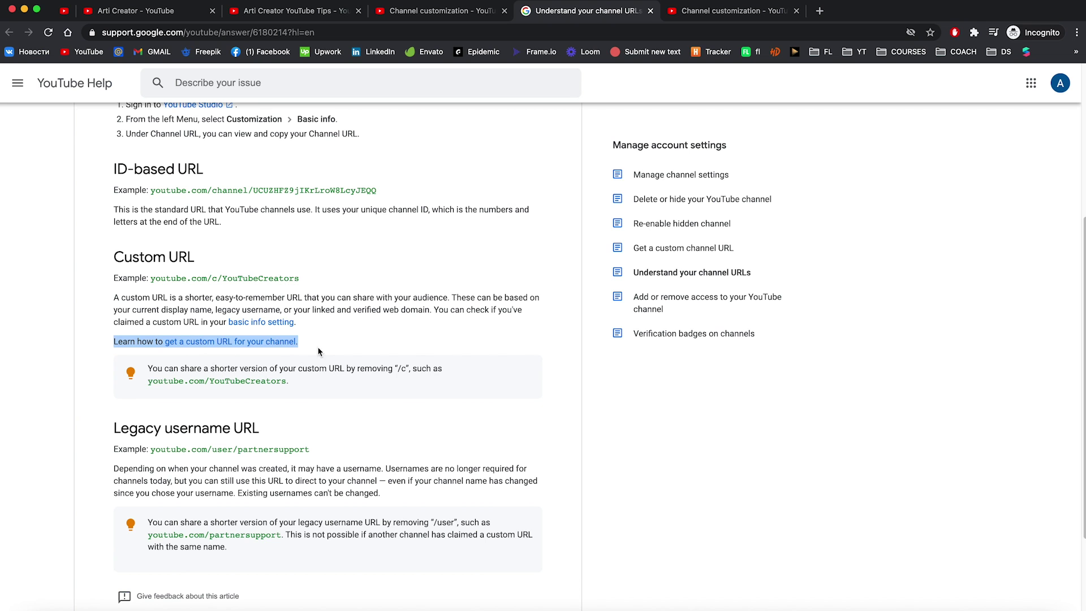
click(197, 346)
scroll(842, 200, down, 2)
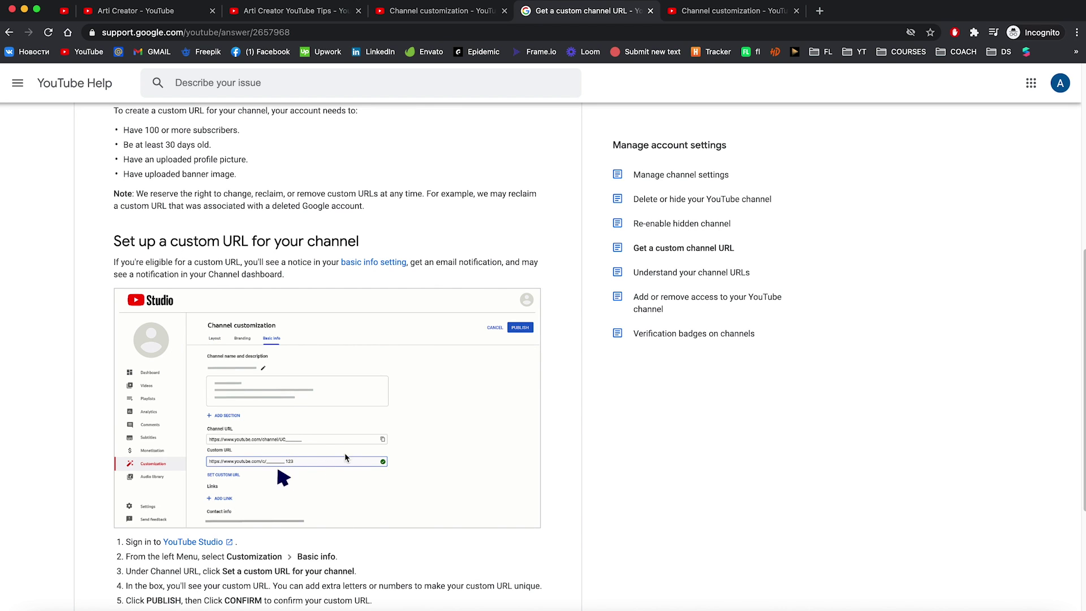
click(437, 15)
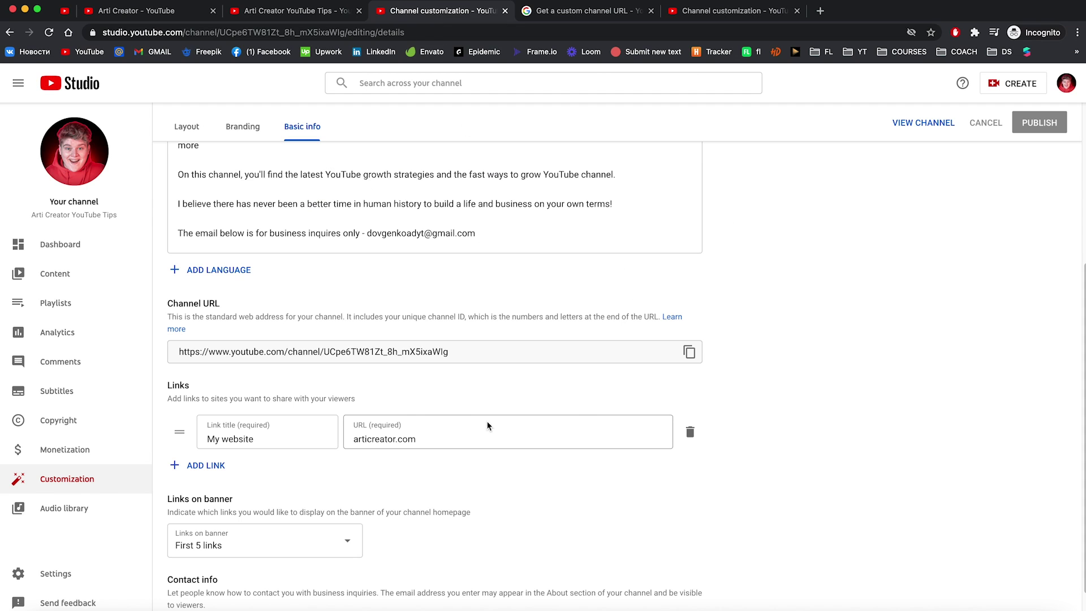
Step: Add an 'instagram' link row, then delete it so only My website remains
scroll(317, 393, down, 1)
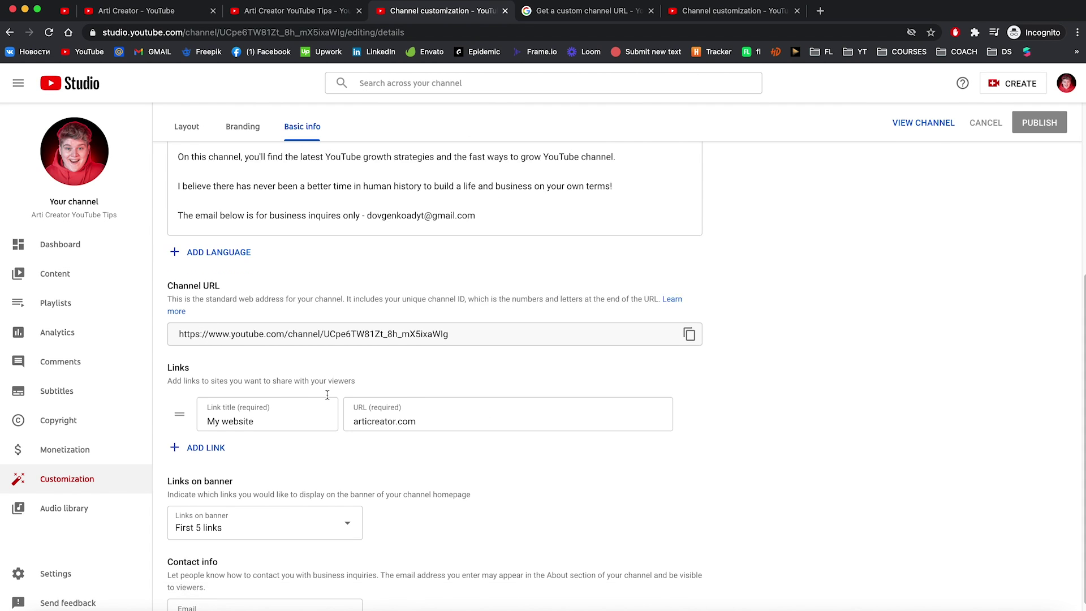
click(204, 421)
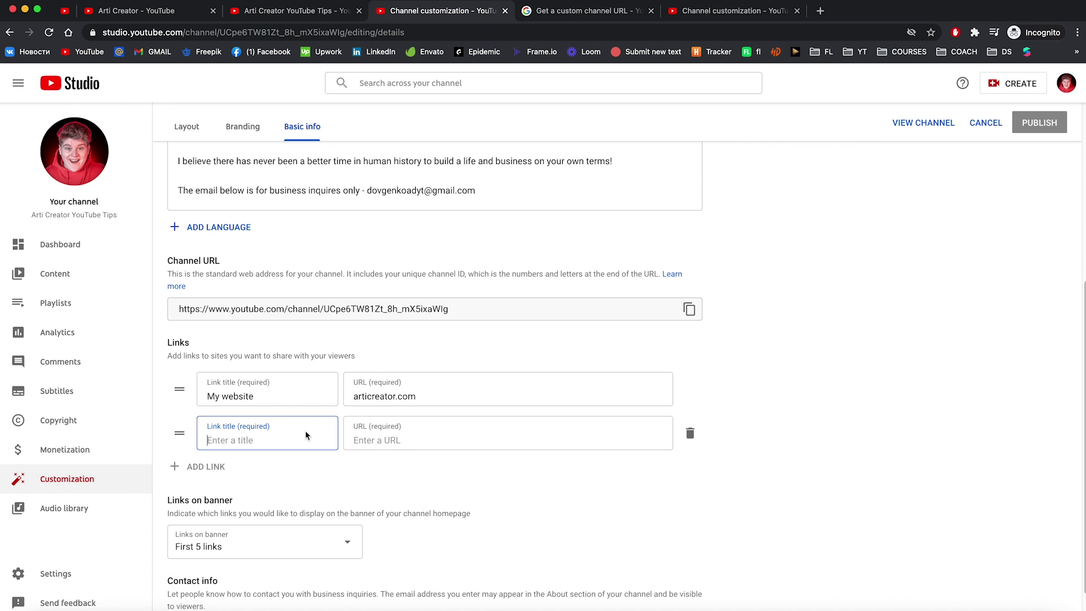
text(instr)
key(BackSpace)
text(agram)
click(690, 434)
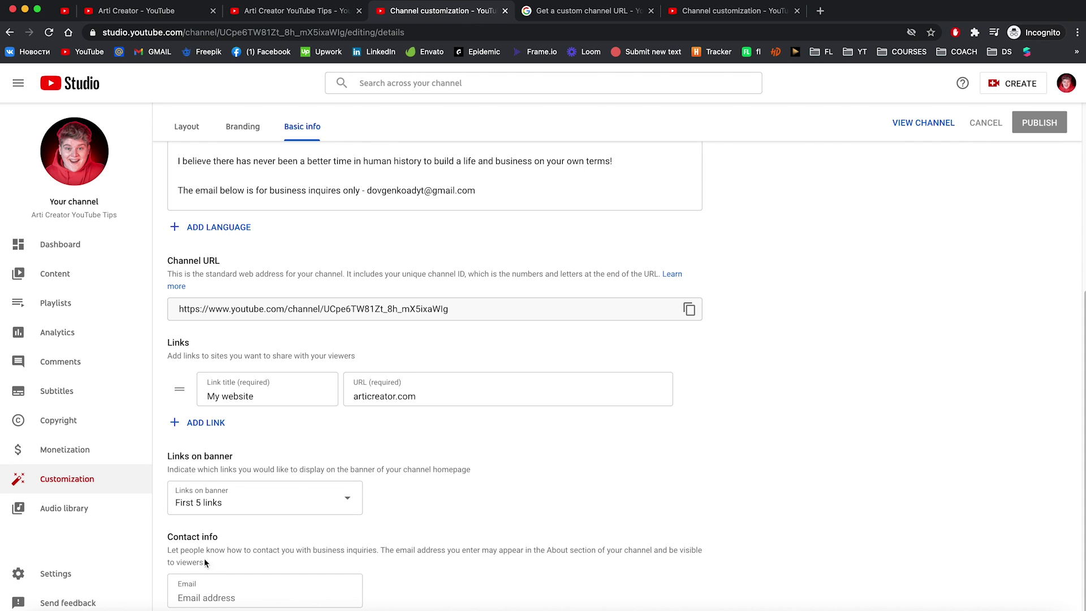
Step: Start on the contact email field, then bring up the channel Settings window
click(238, 595)
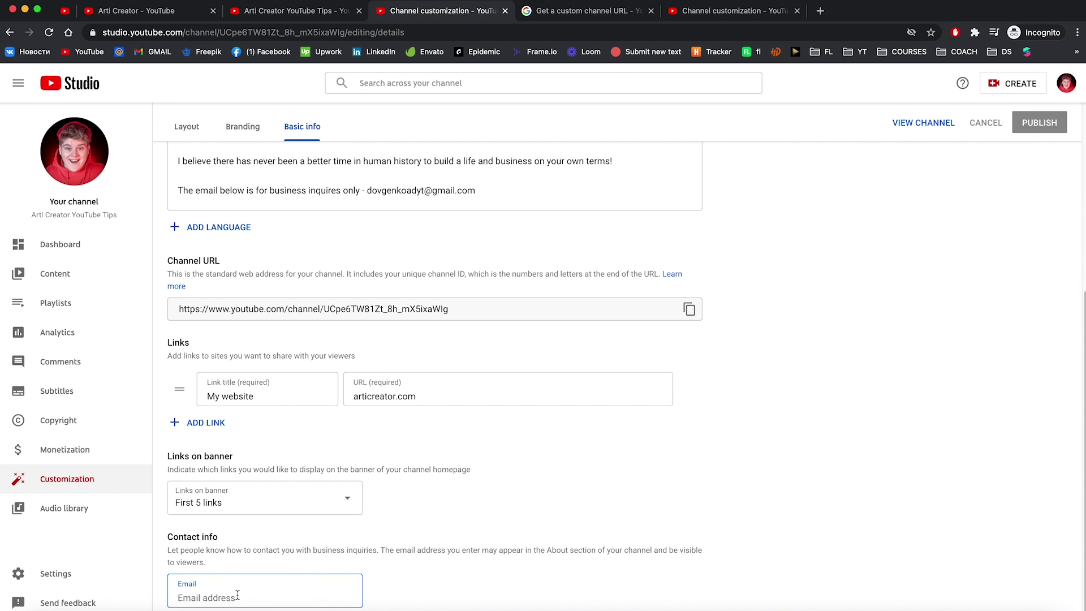
click(423, 396)
click(431, 461)
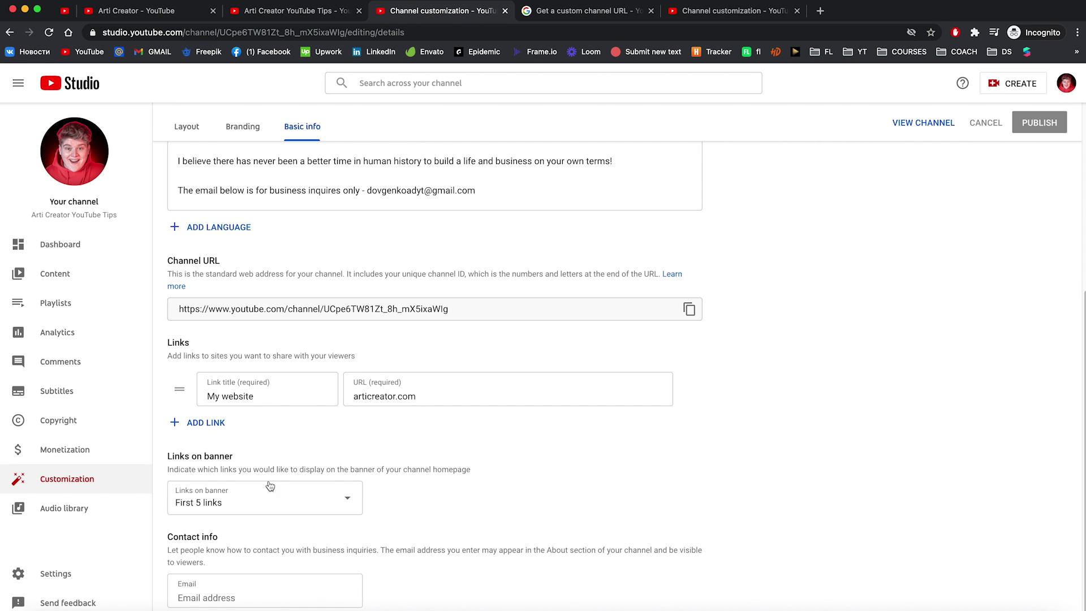
click(108, 575)
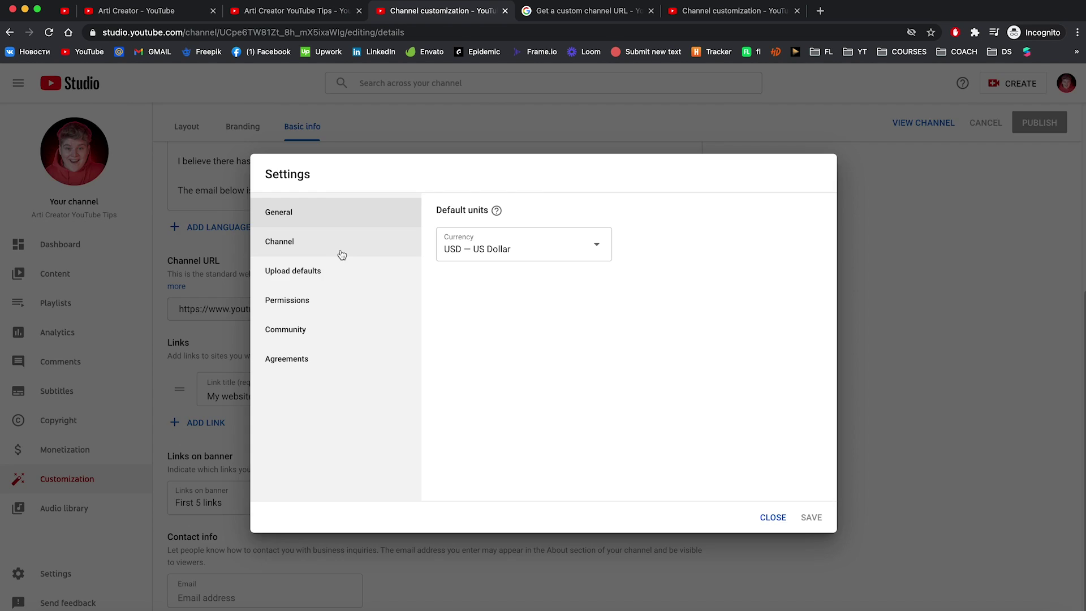
Step: Enter the channel keywords youtube, youtube tips and youtube growth in Basic info
click(276, 243)
click(471, 328)
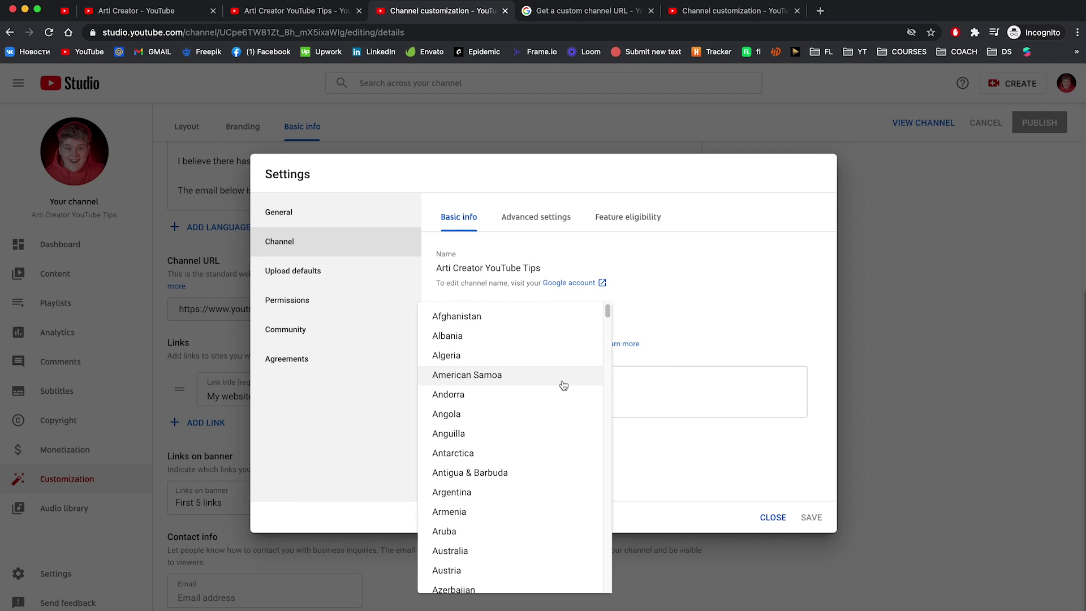
click(531, 389)
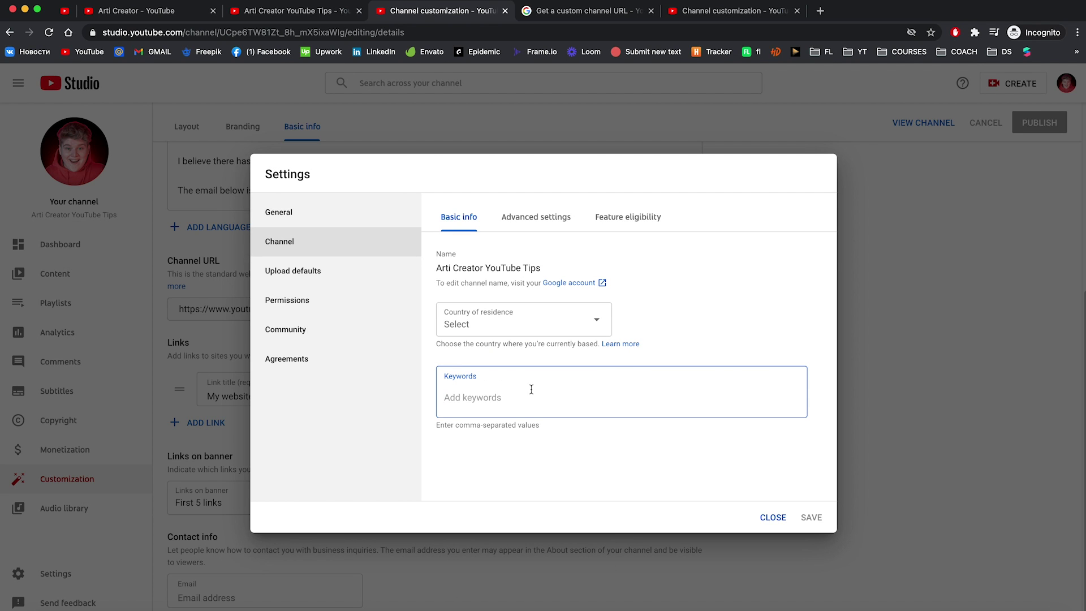
text(youtube,youtube tips,youtube growth,)
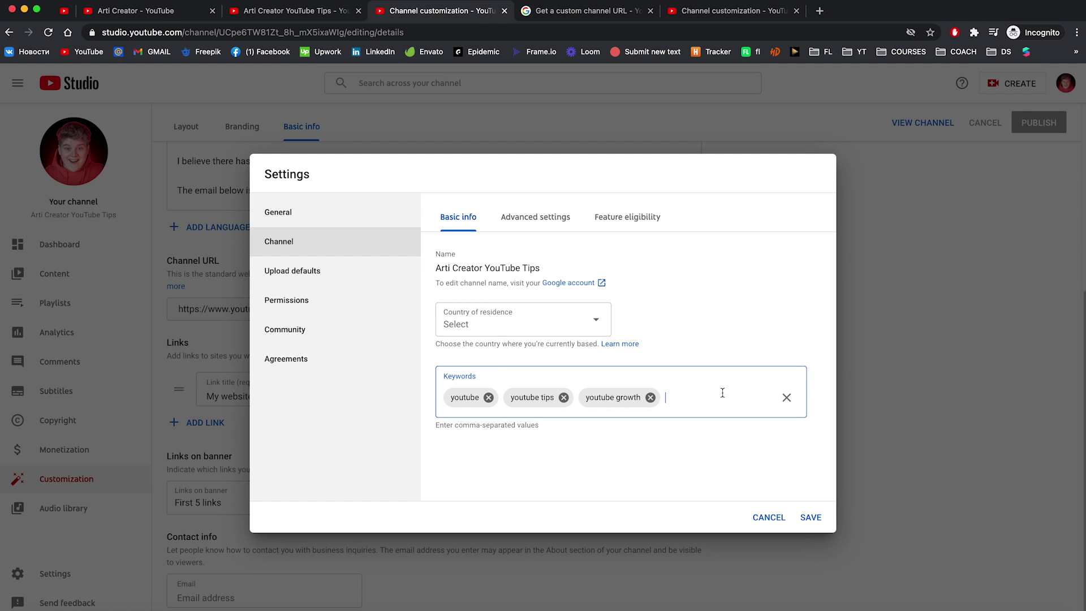
key(super+l)
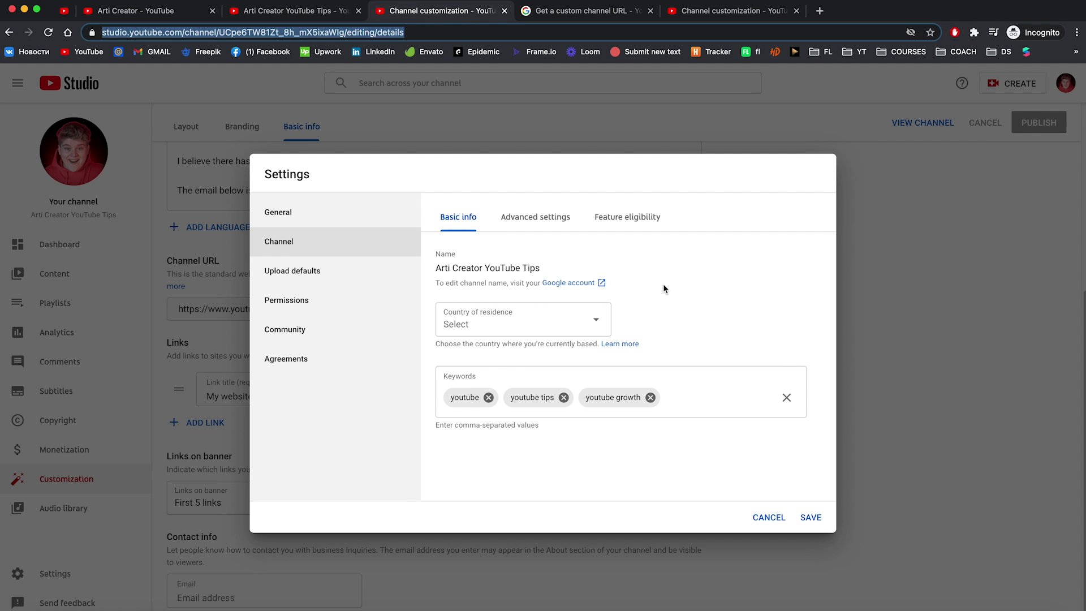
click(648, 367)
Step: In Advanced settings, choose 'not made for kids' for the channel and review the remaining options
click(513, 221)
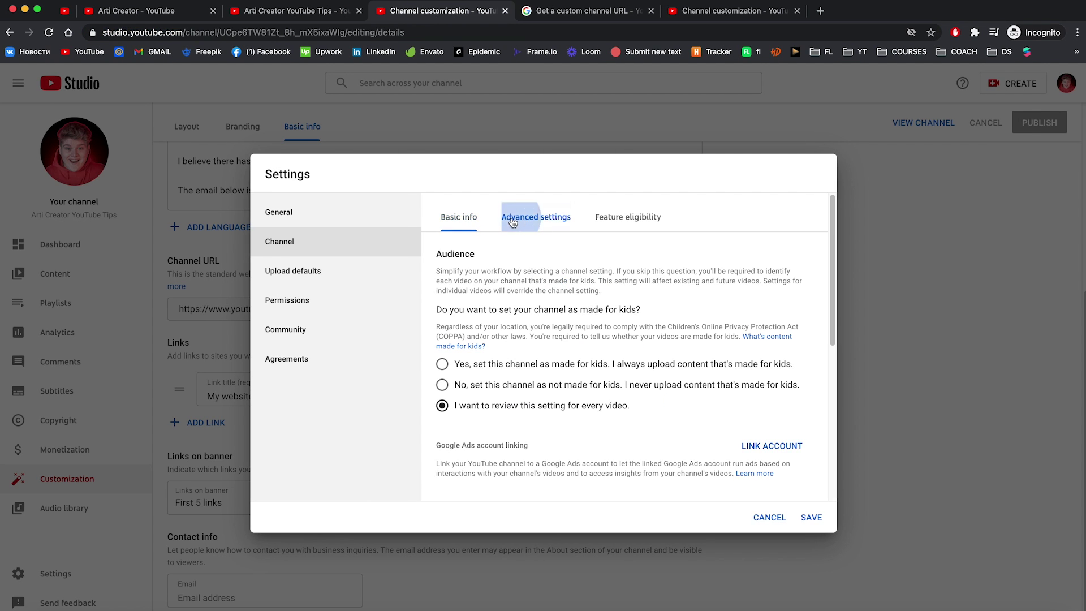
click(468, 388)
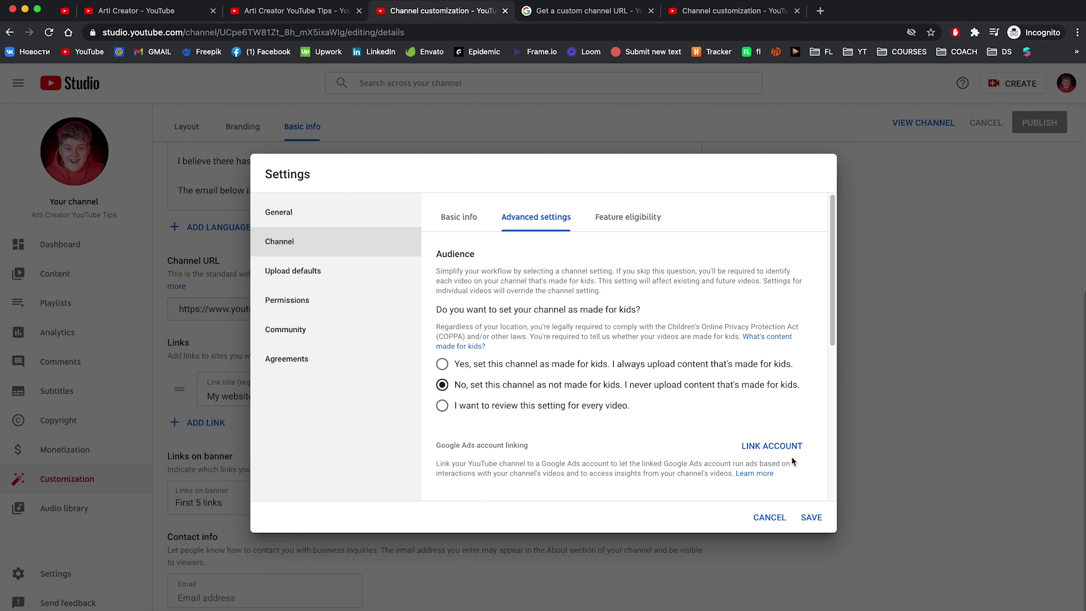
scroll(823, 292, down, 5)
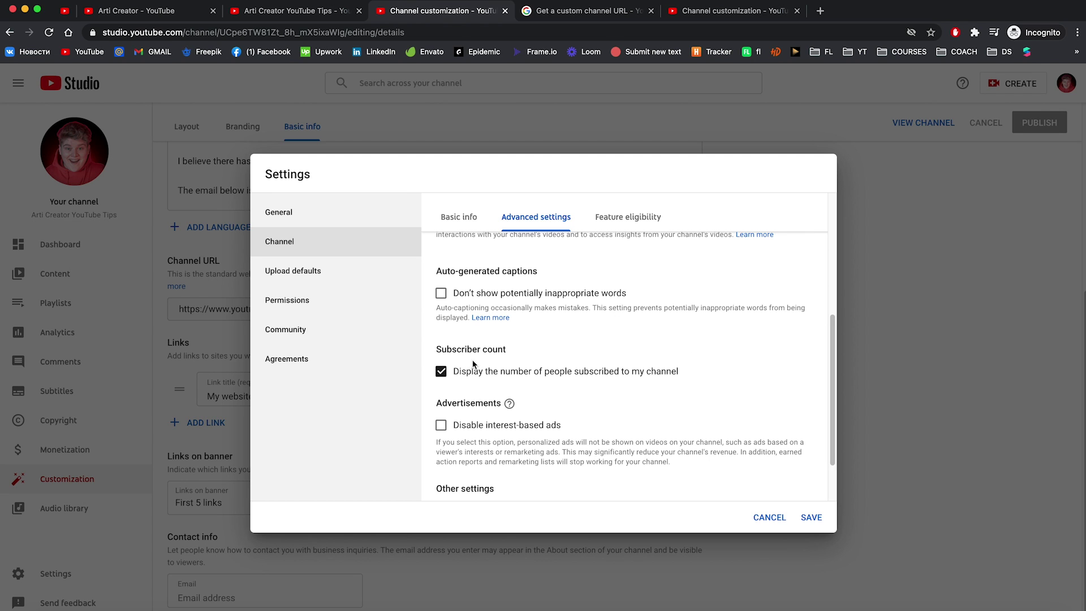
scroll(750, 300, up, 1)
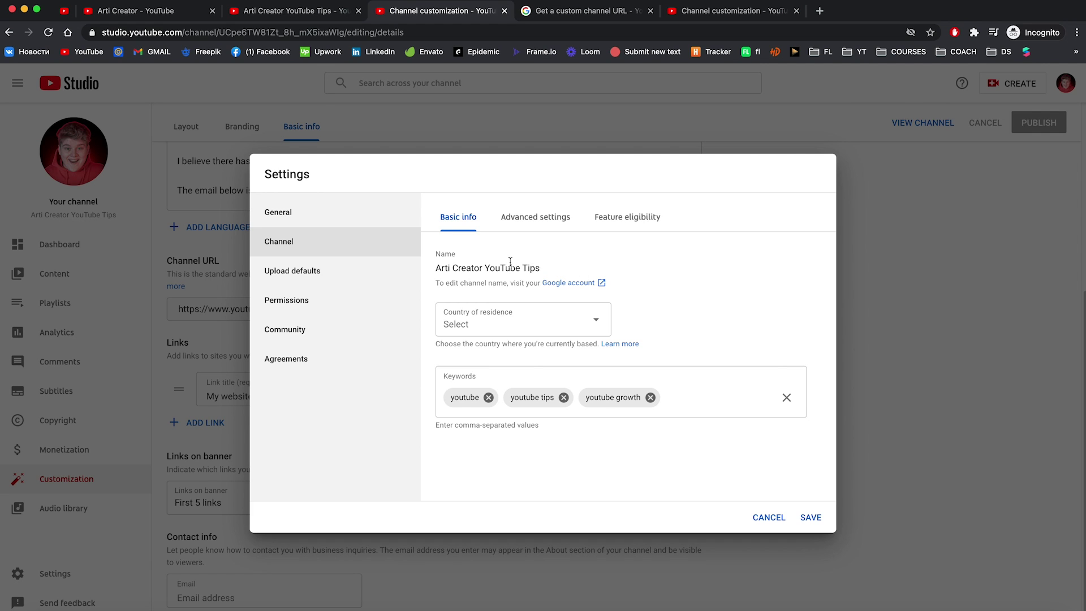
Step: Go to Upload defaults and click into the blank default description field
click(315, 273)
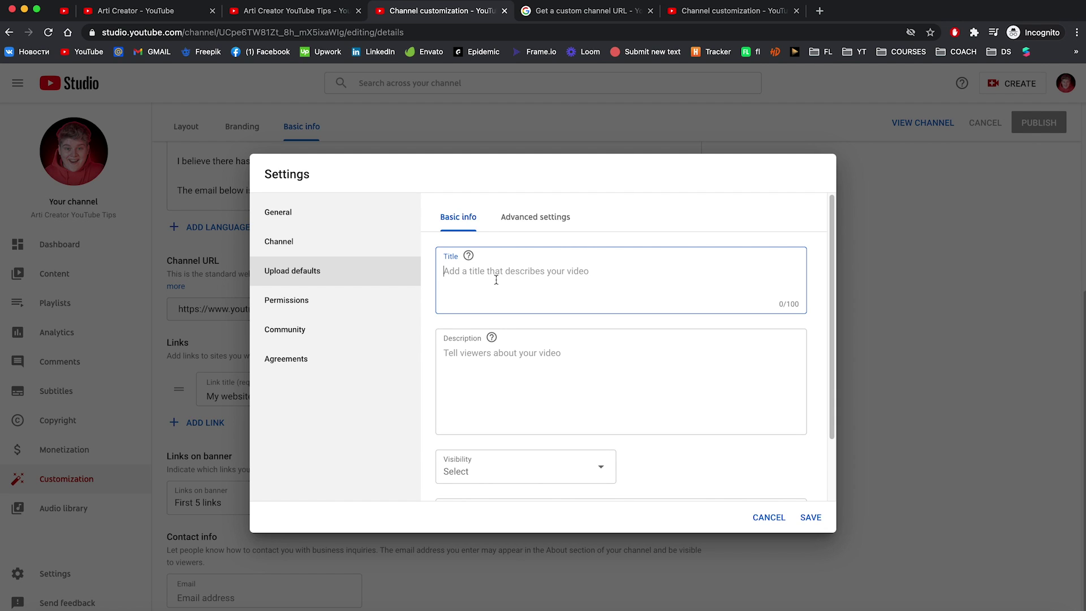
click(554, 371)
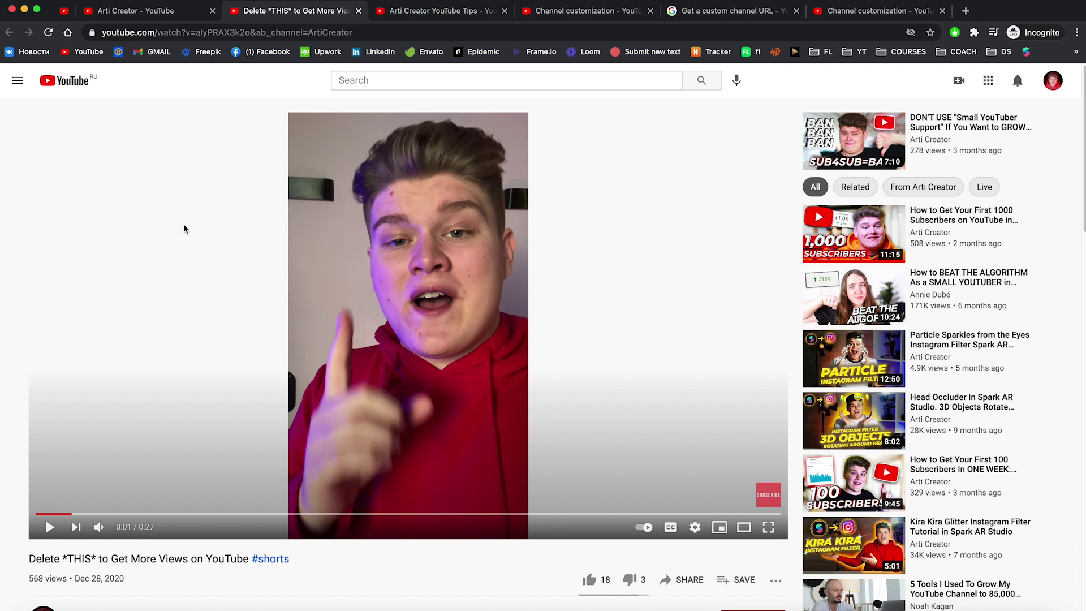
Step: Copy the video's 'TOOLS & SERVICES I USE' description and paste it as the default upload description
scroll(184, 228, down, 8)
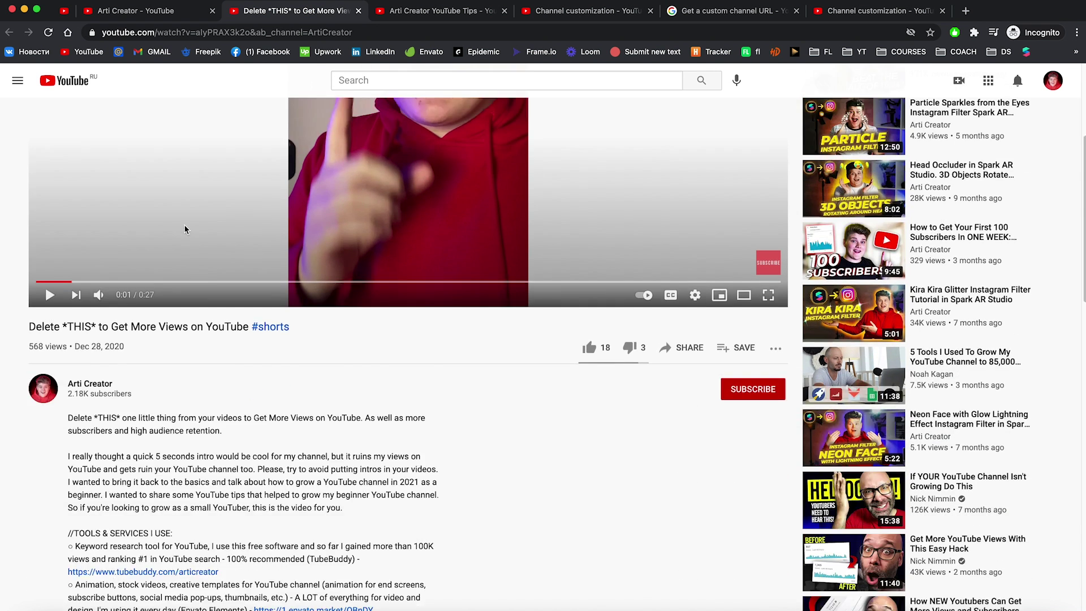
drag(68, 173, 363, 272)
click(272, 311)
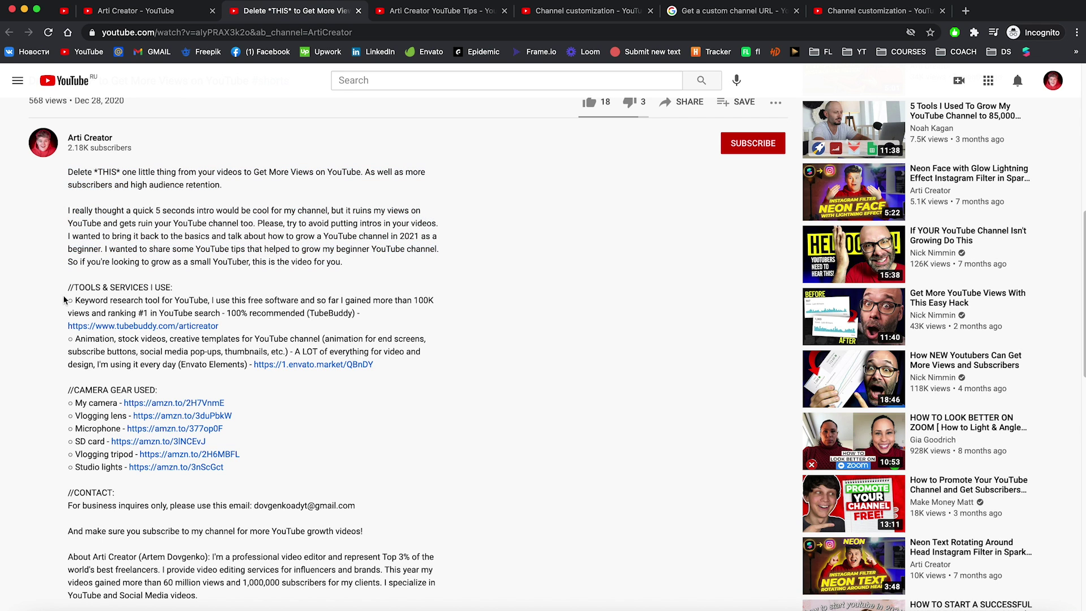
drag(67, 286, 306, 447)
scroll(242, 346, down, 6)
scroll(305, 407, up, 3)
scroll(305, 394, up, 4)
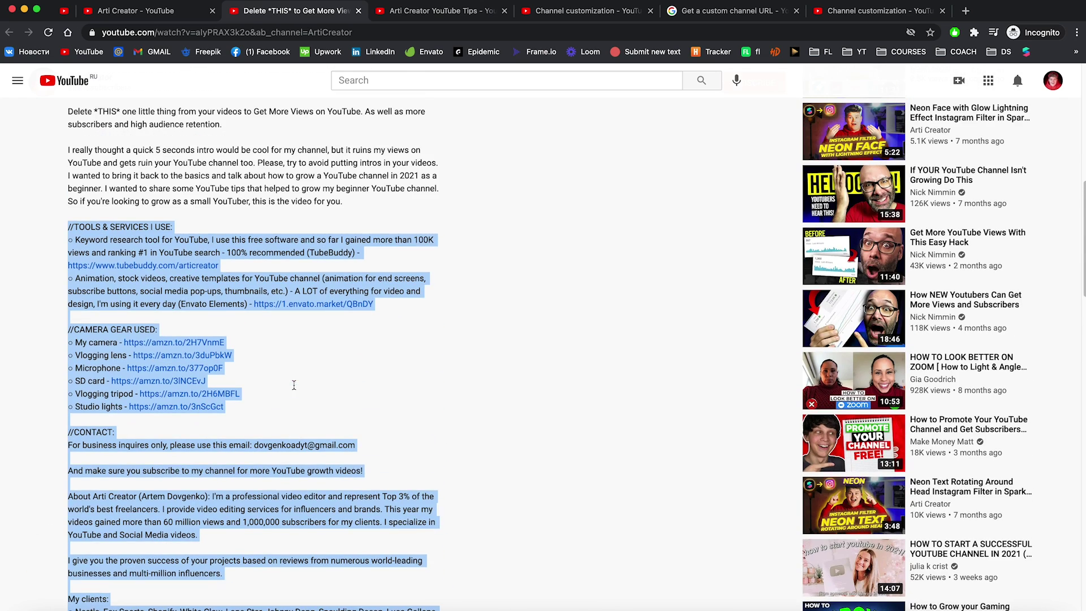
scroll(293, 387, down, 3)
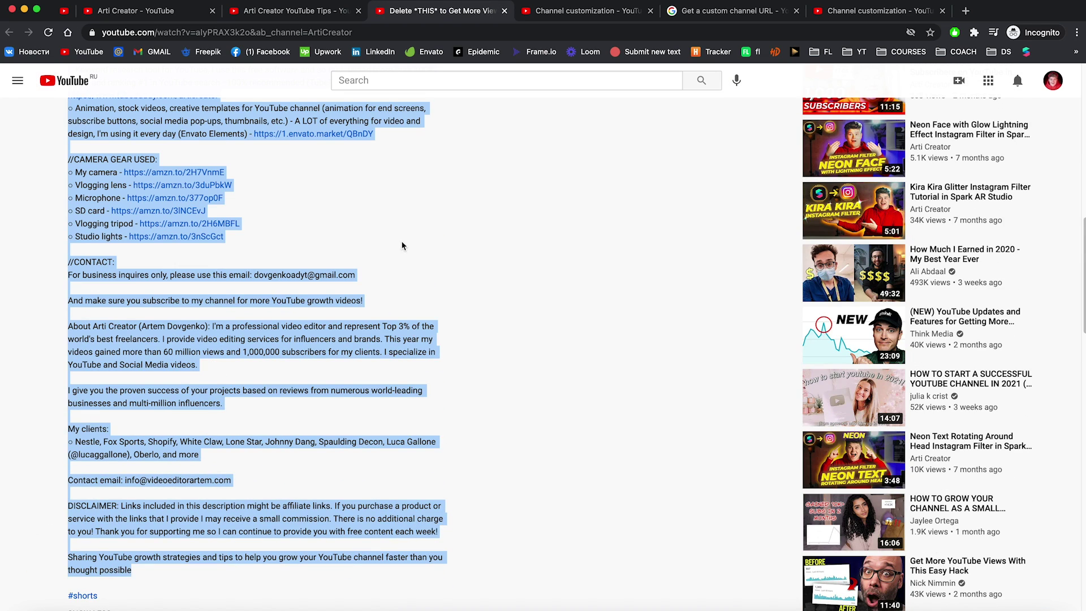
click(574, 13)
key(ctrl+v)
Step: Set the default upload visibility to Private
scroll(577, 388, up, 10)
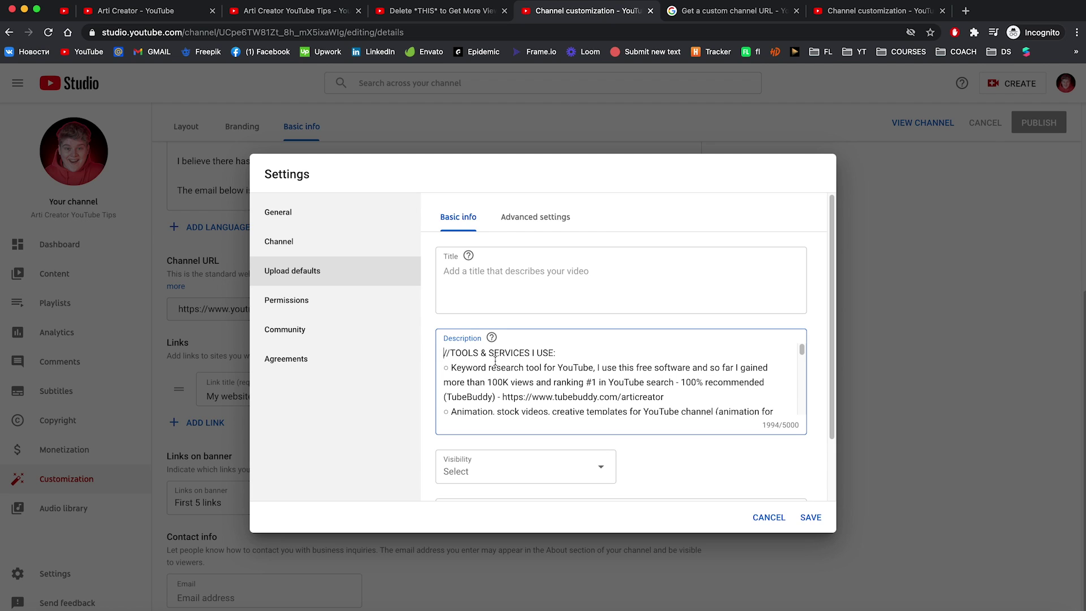
scroll(595, 407, down, 2)
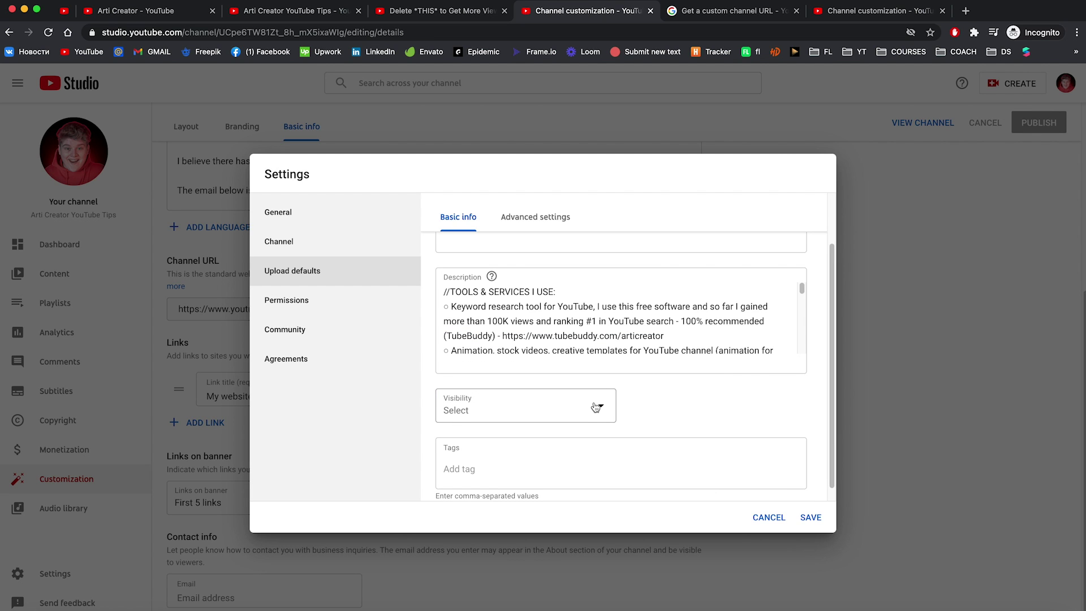
click(596, 407)
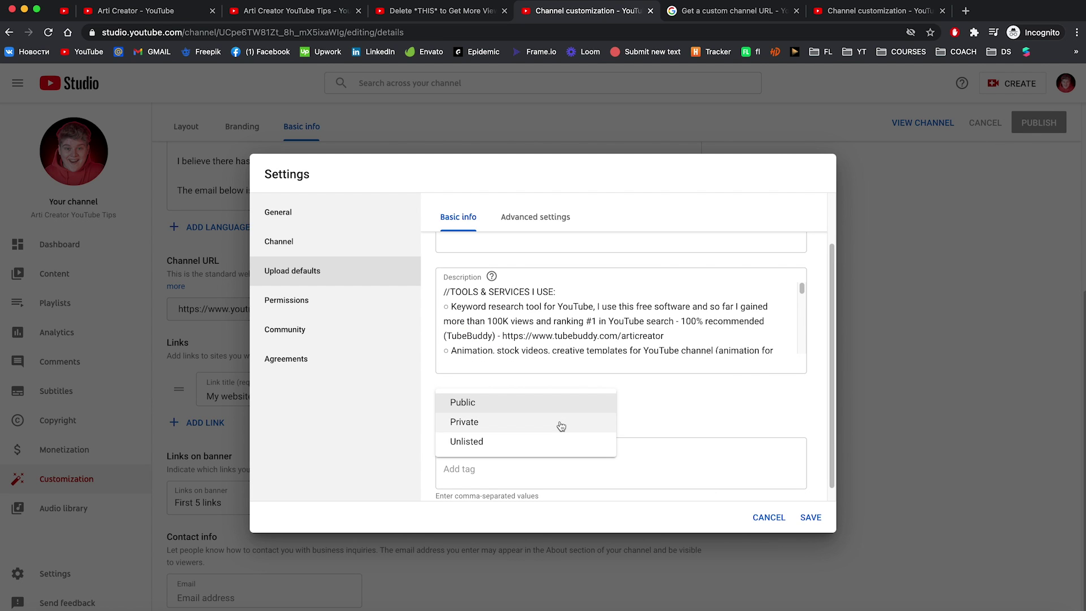
click(561, 425)
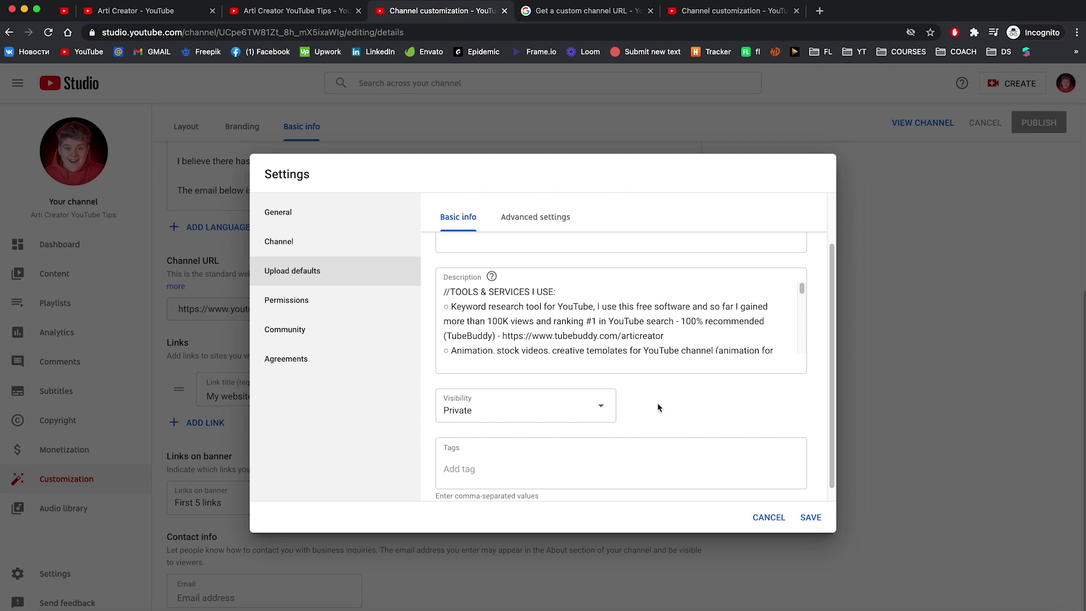
Step: Add default upload tags arti creator, youtube tips and arti
click(577, 448)
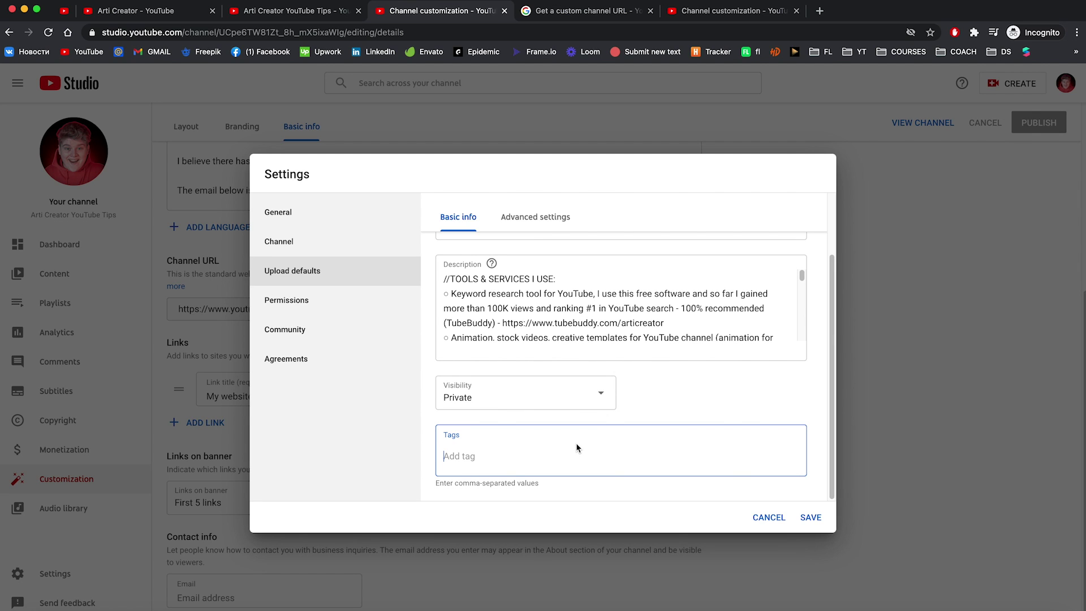
text(arti creator)
key(Return)
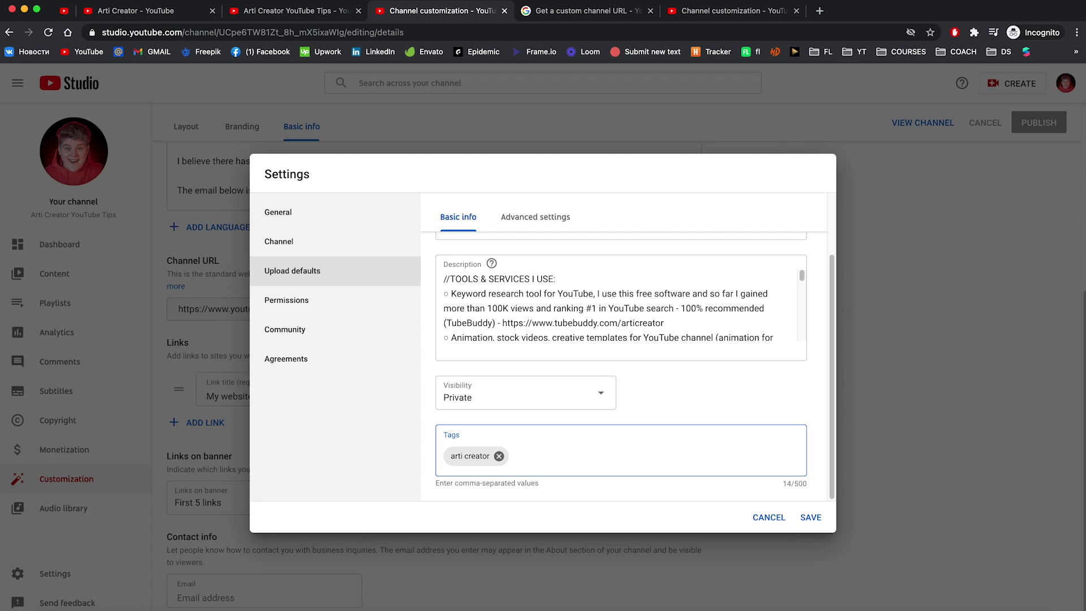
key(BackSpace)
text(arti)
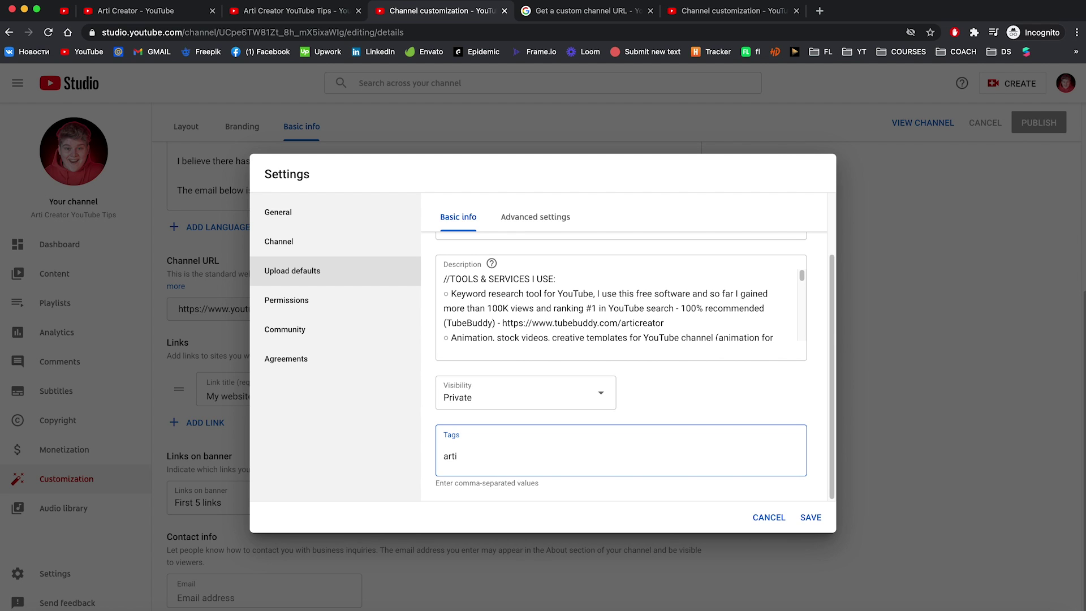
text( a creator)
key(Return)
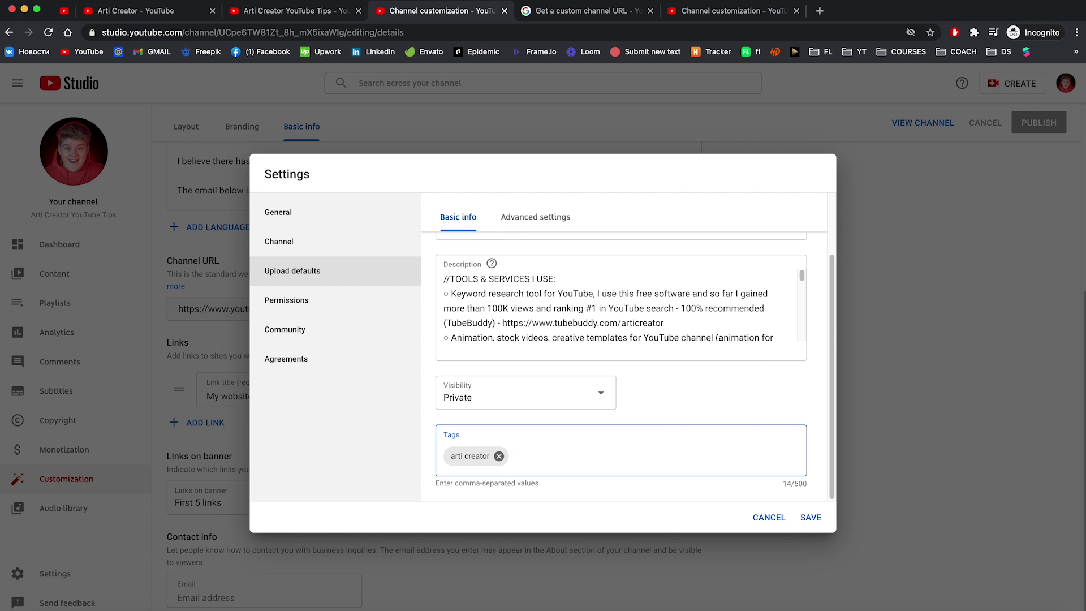
text(youtube tips)
key(Return)
text(arti)
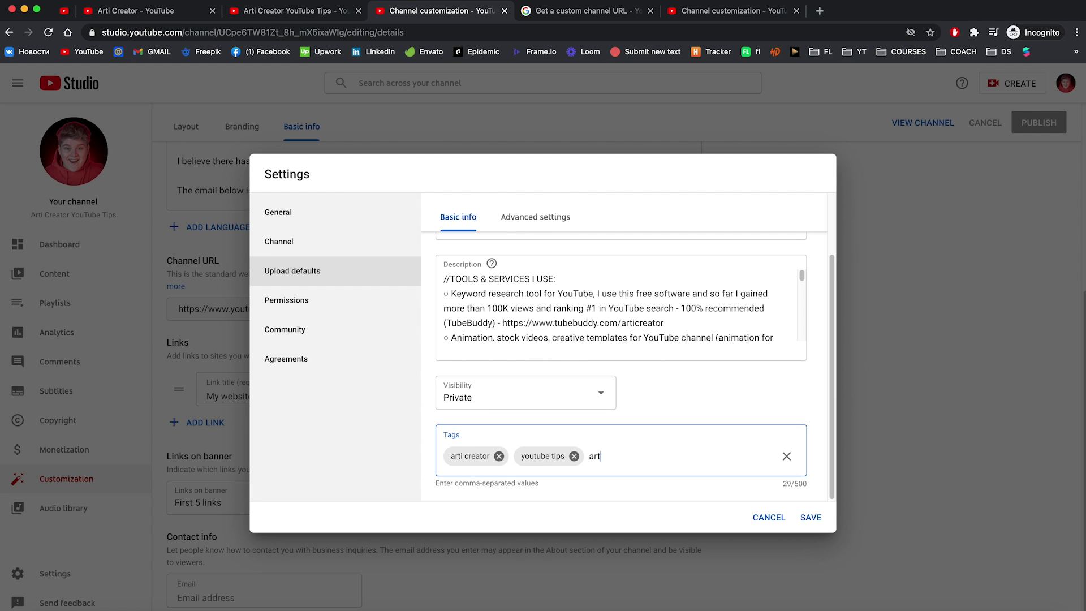
key(Return)
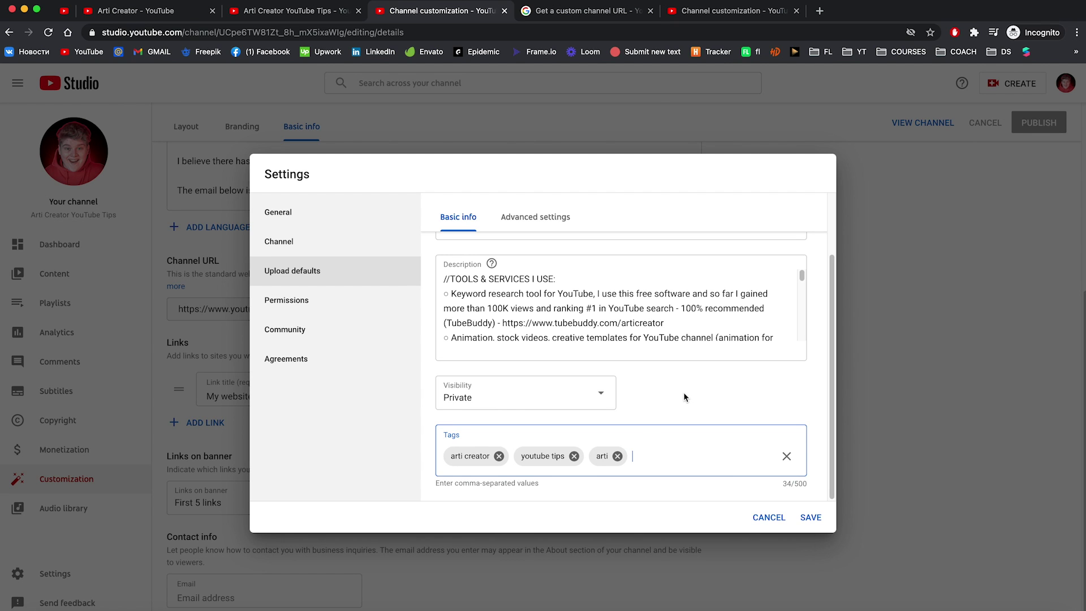
click(526, 219)
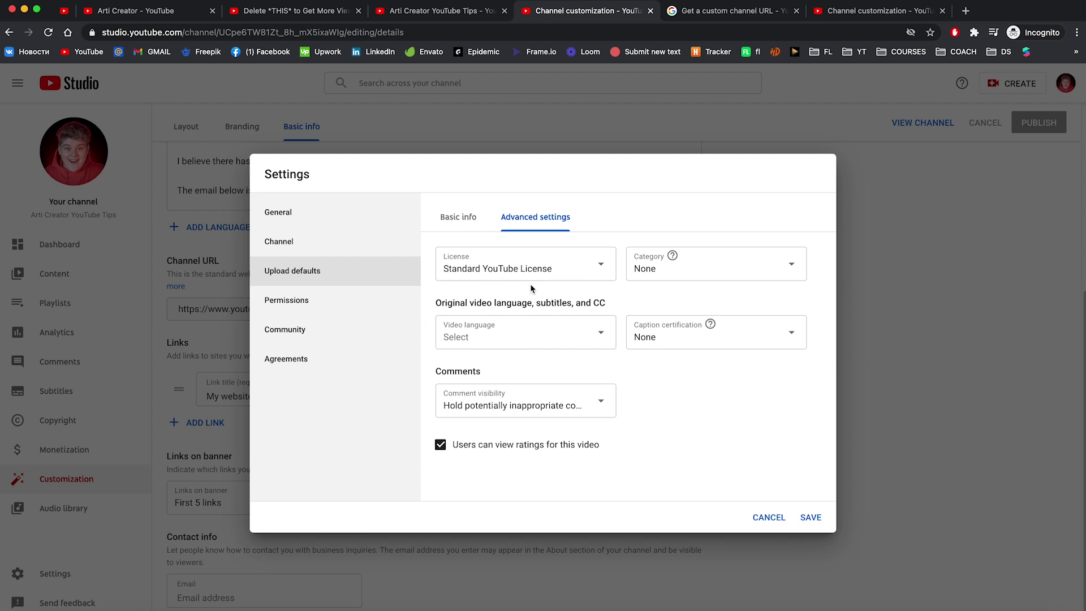
Step: Set the default upload category to Education and video language to English (United States)
click(653, 268)
click(651, 256)
click(655, 275)
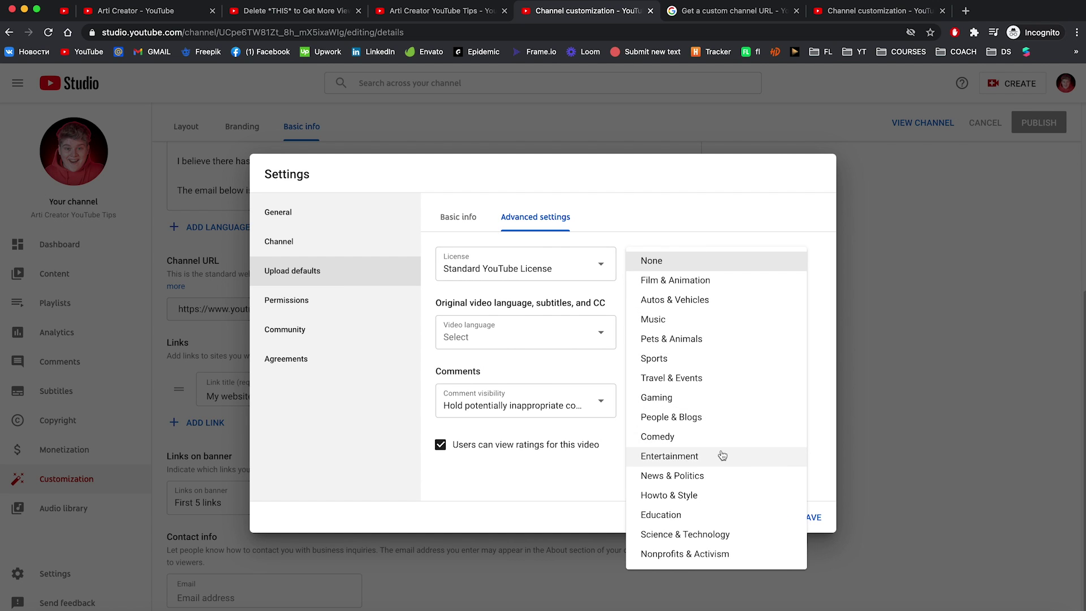
click(660, 515)
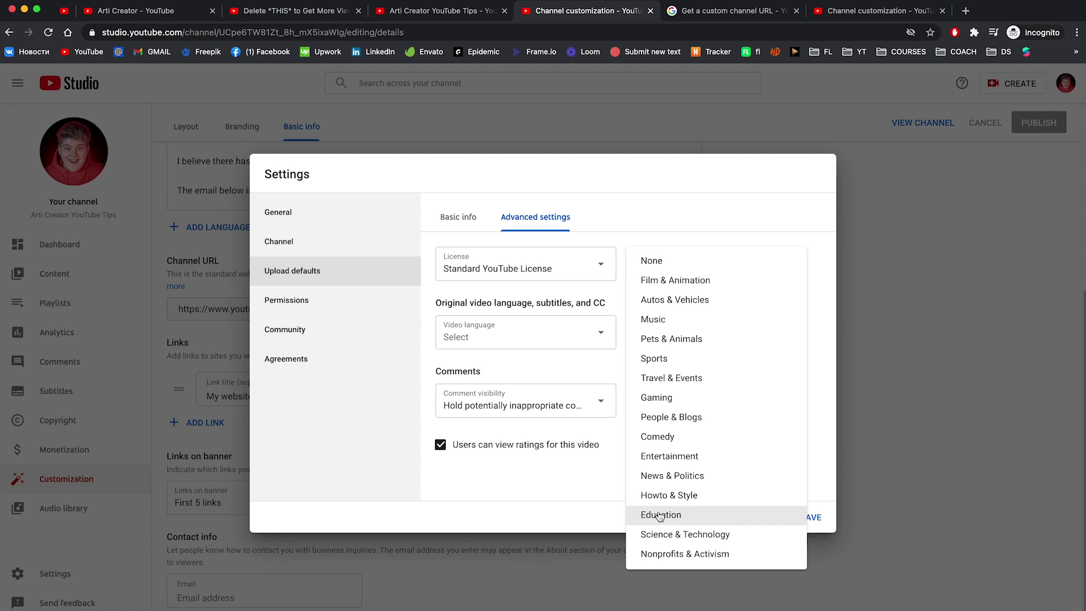
click(659, 514)
click(573, 338)
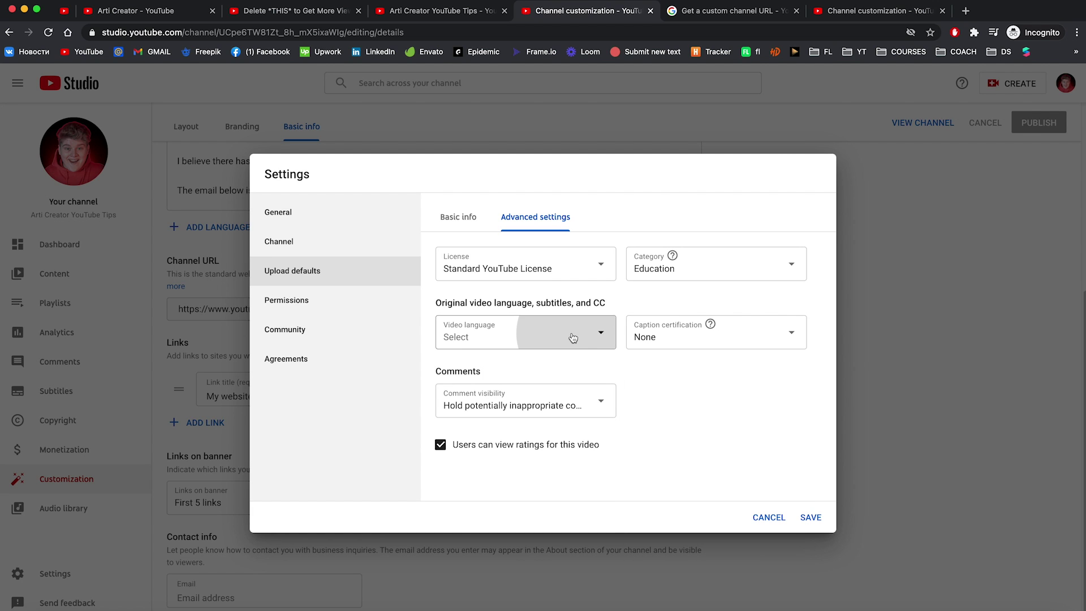
scroll(581, 371, down, 5)
scroll(581, 371, down, 10)
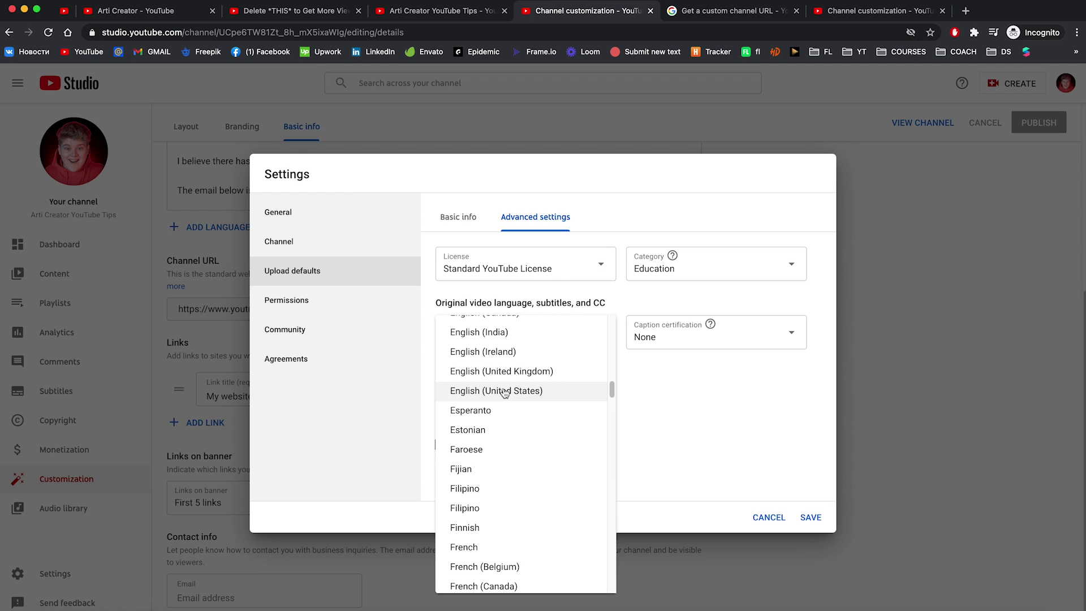
click(566, 388)
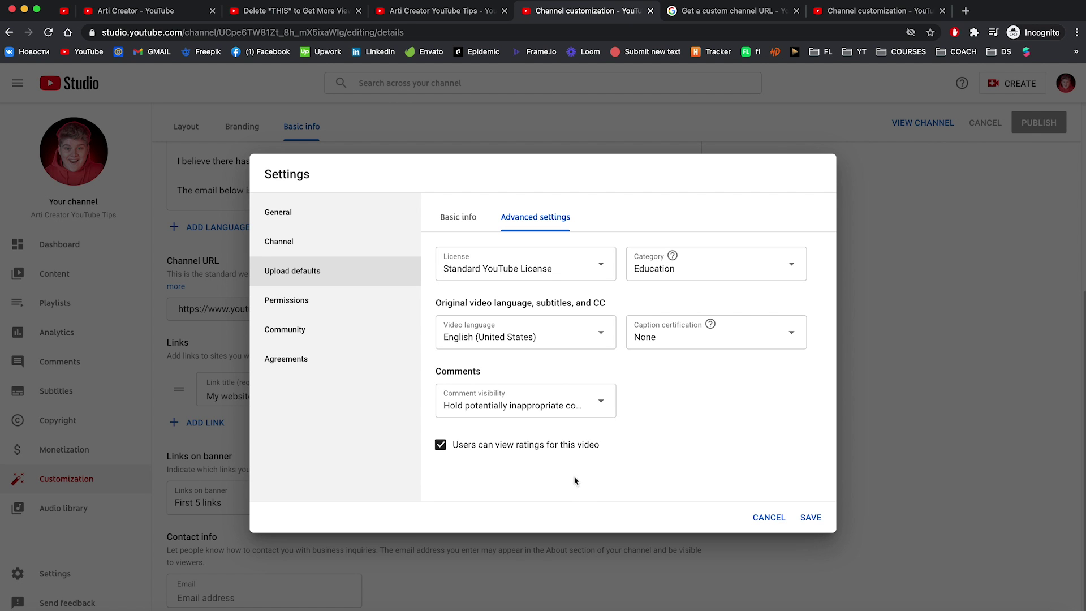
Step: Check the example video's public ratings and toggle the default show-ratings option
key(super+3)
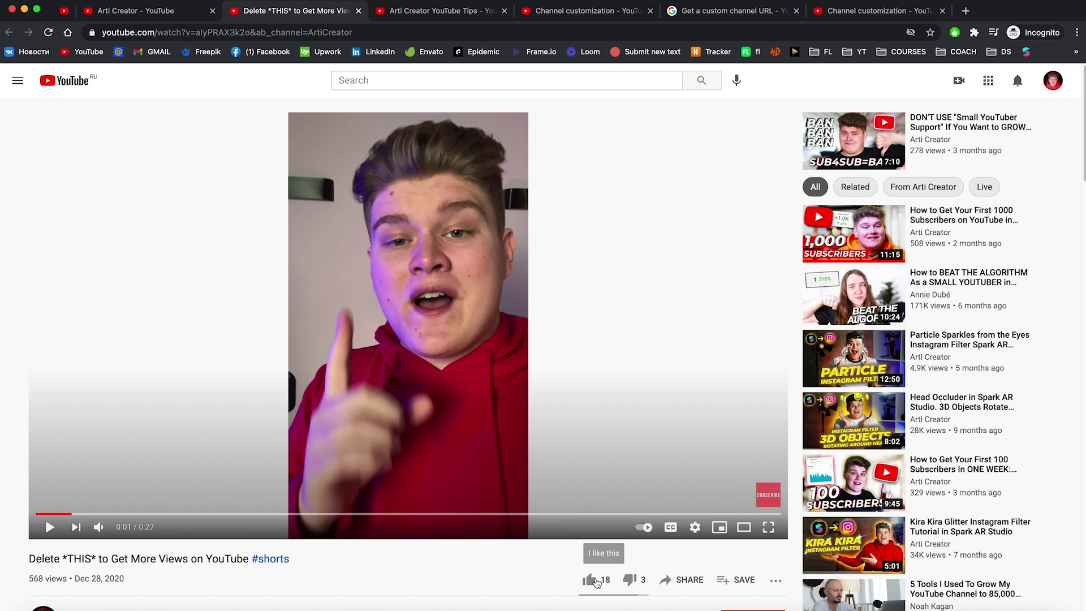
key(super+5)
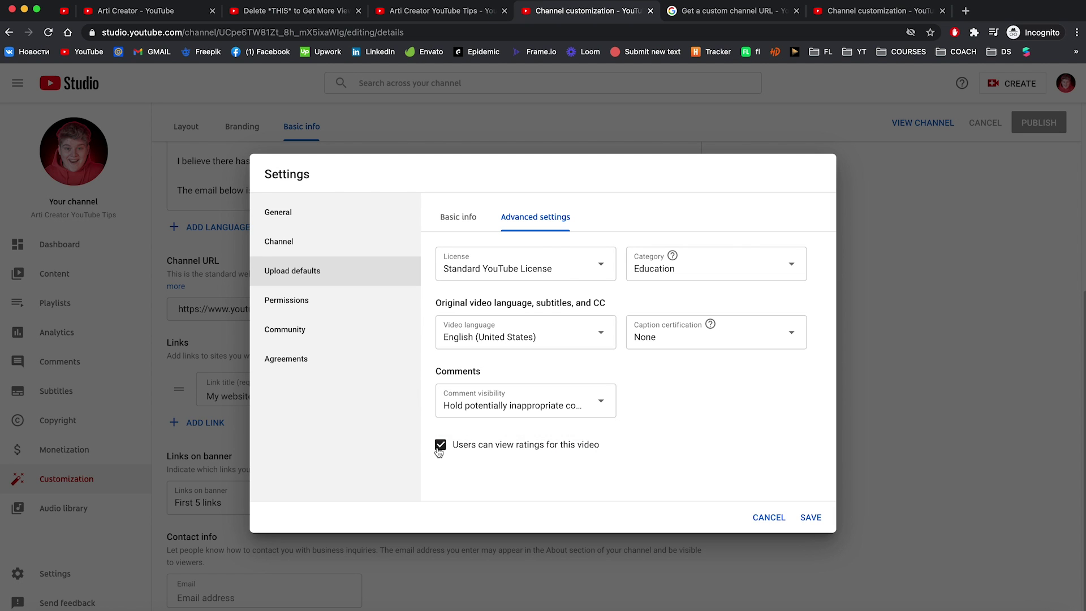
click(441, 445)
click(298, 10)
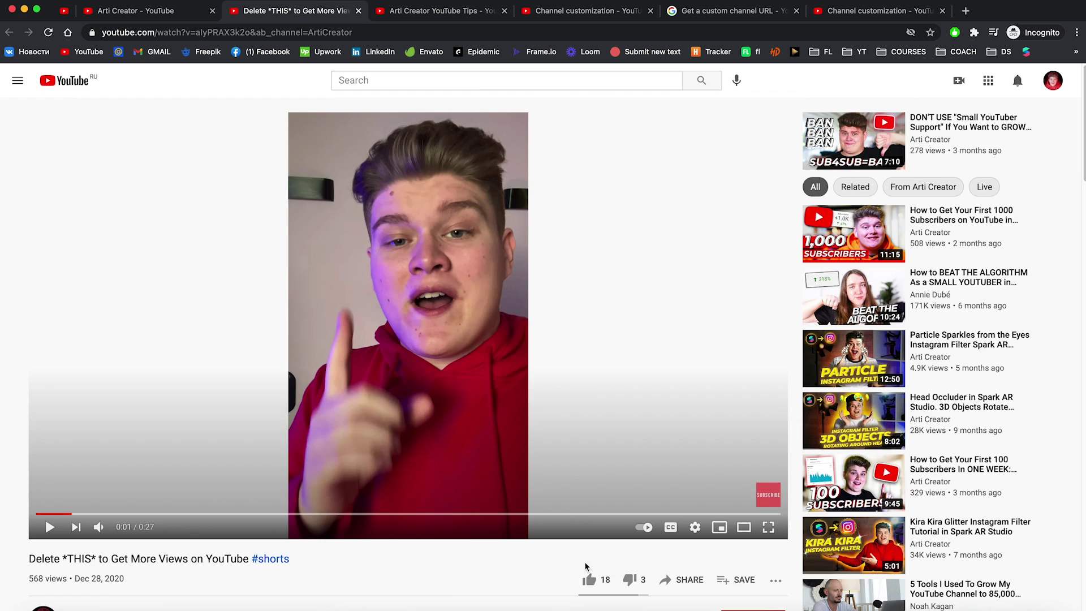
key(super+5)
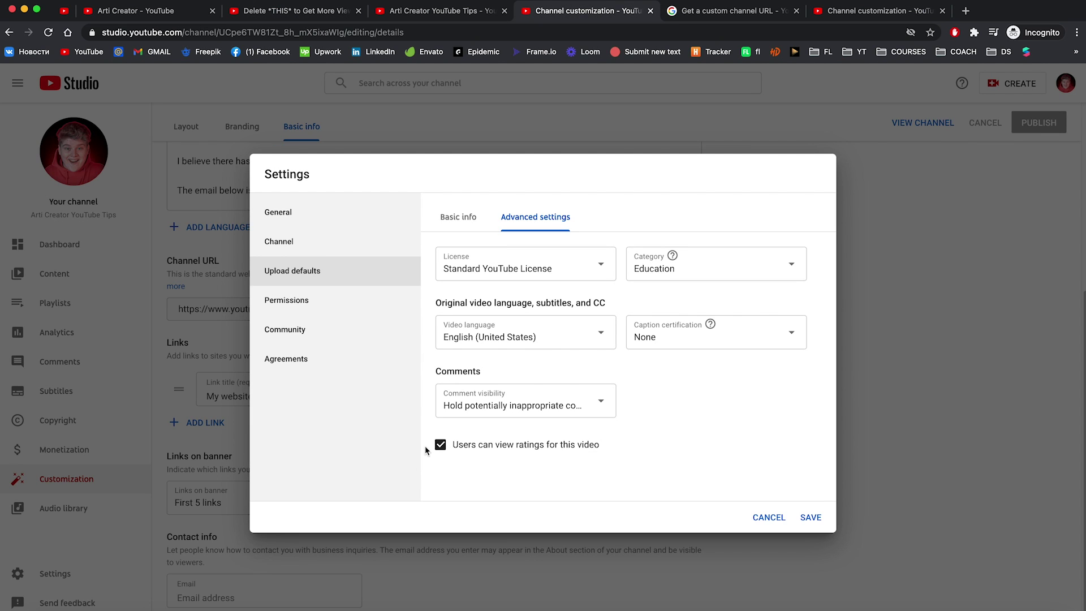
click(302, 306)
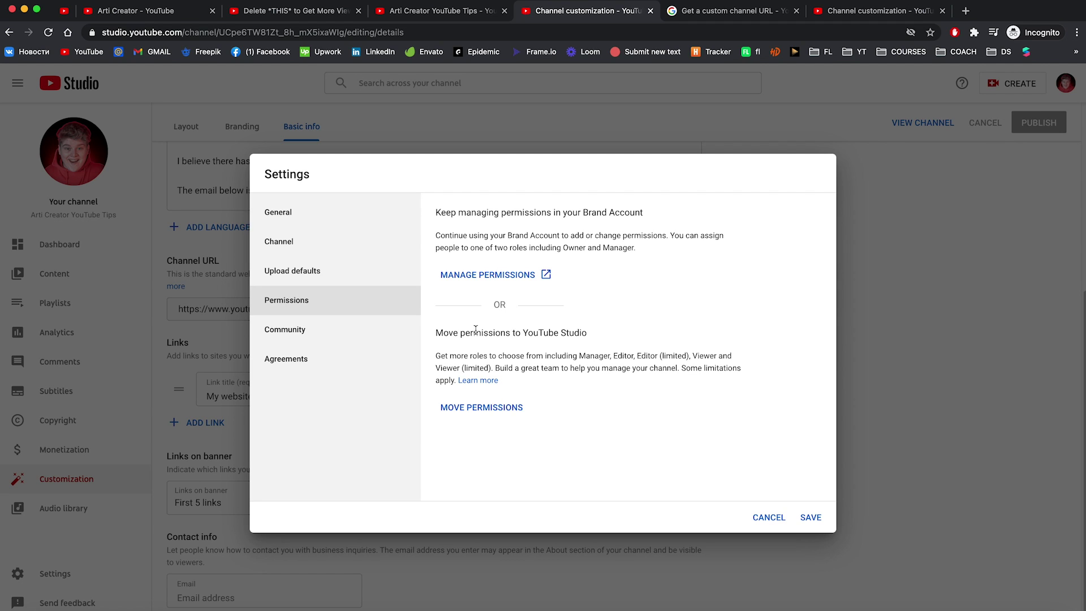
Step: Review the Community moderation settings and save the new upload defaults
click(348, 338)
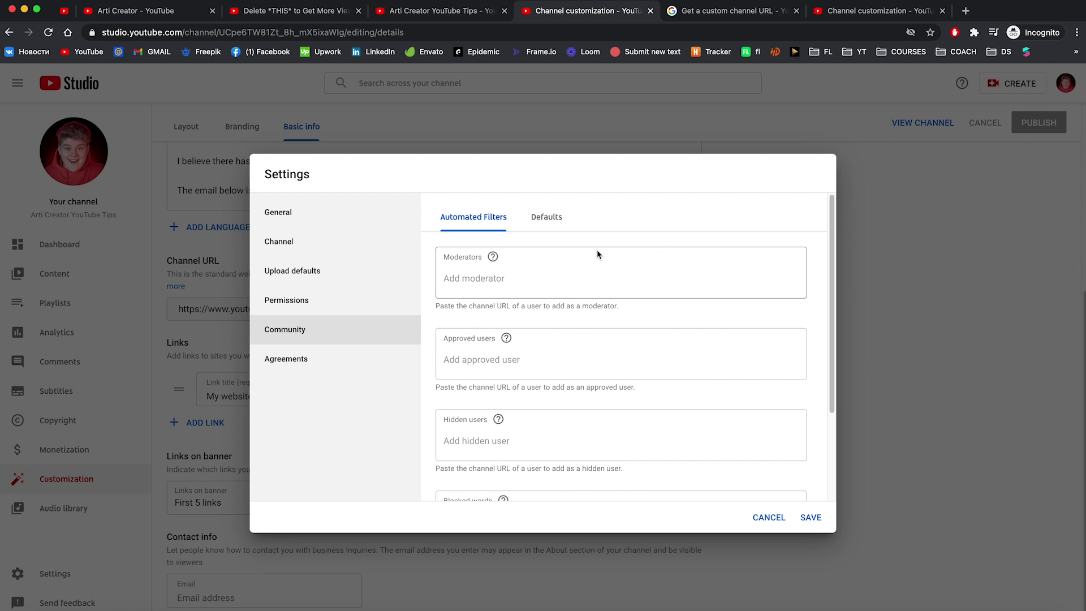
drag(832, 223, 841, 358)
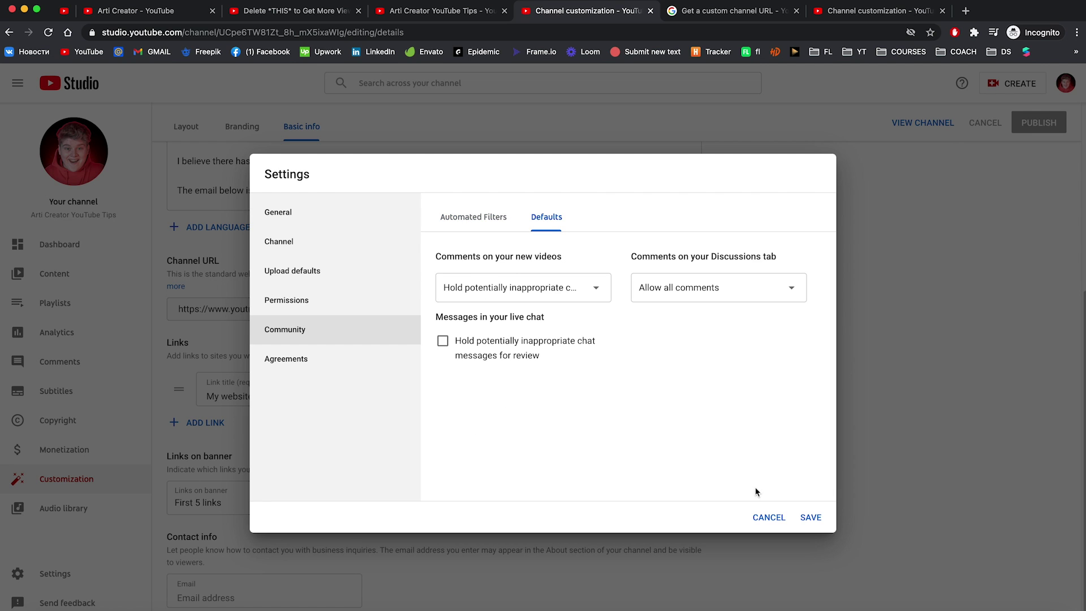
click(812, 518)
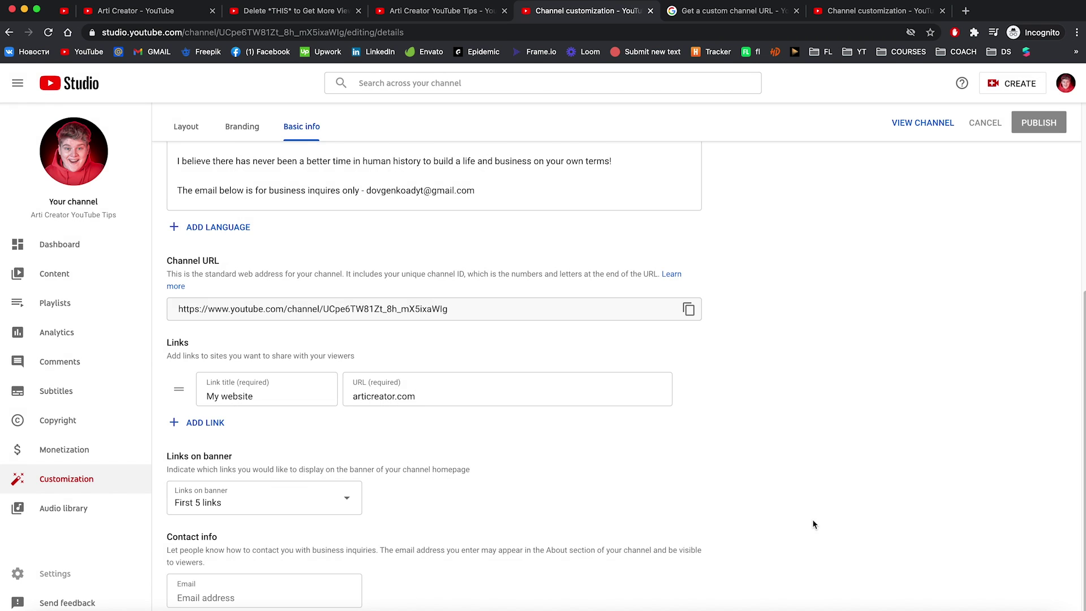
Step: View the Arti Creator YouTube Tips channel page, then start a new video upload
click(73, 151)
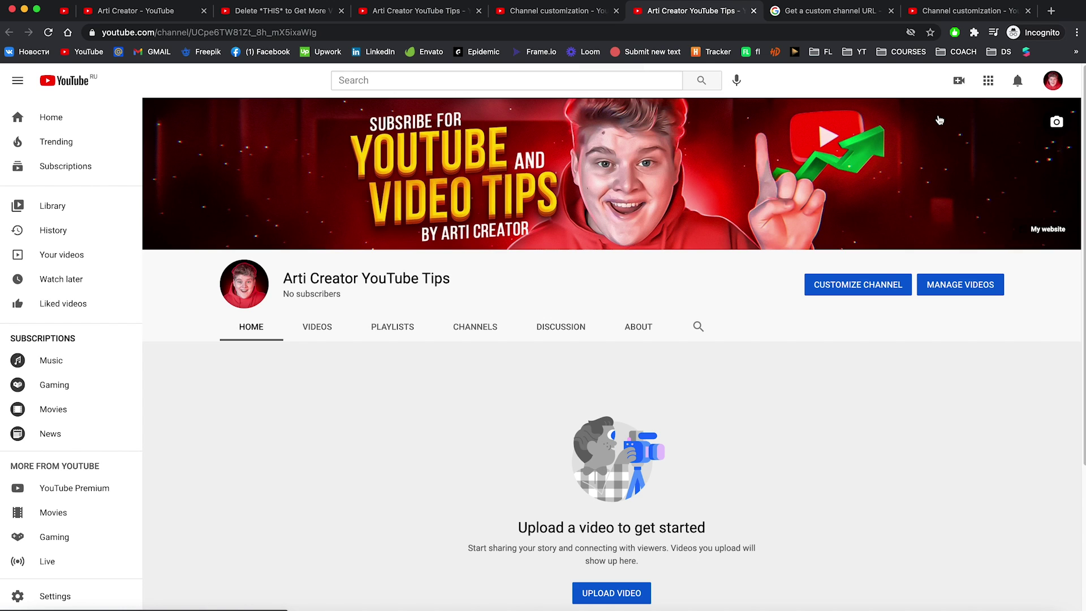
click(959, 85)
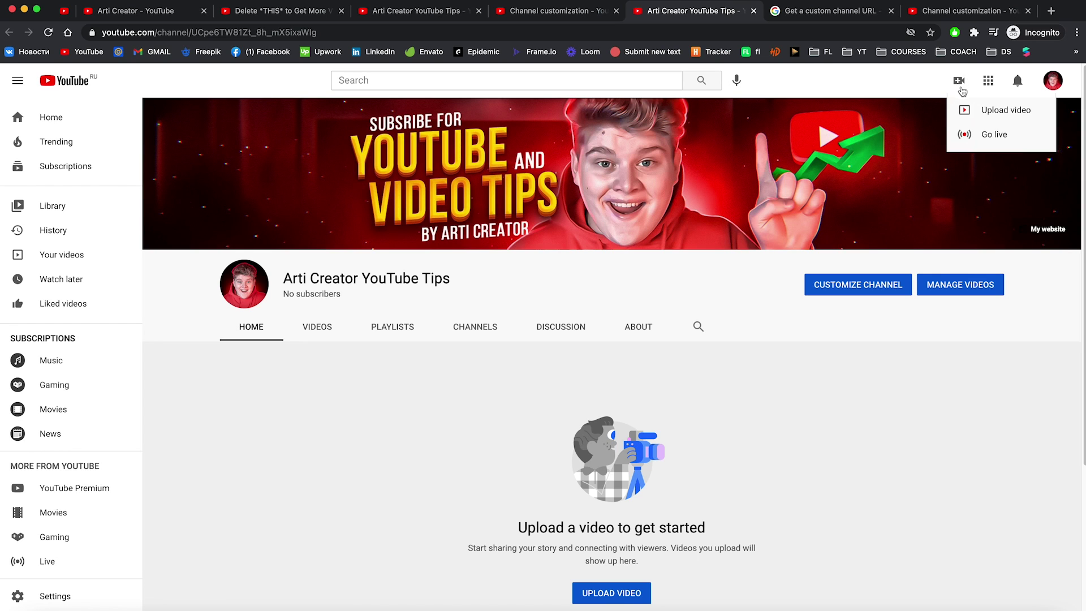
click(998, 113)
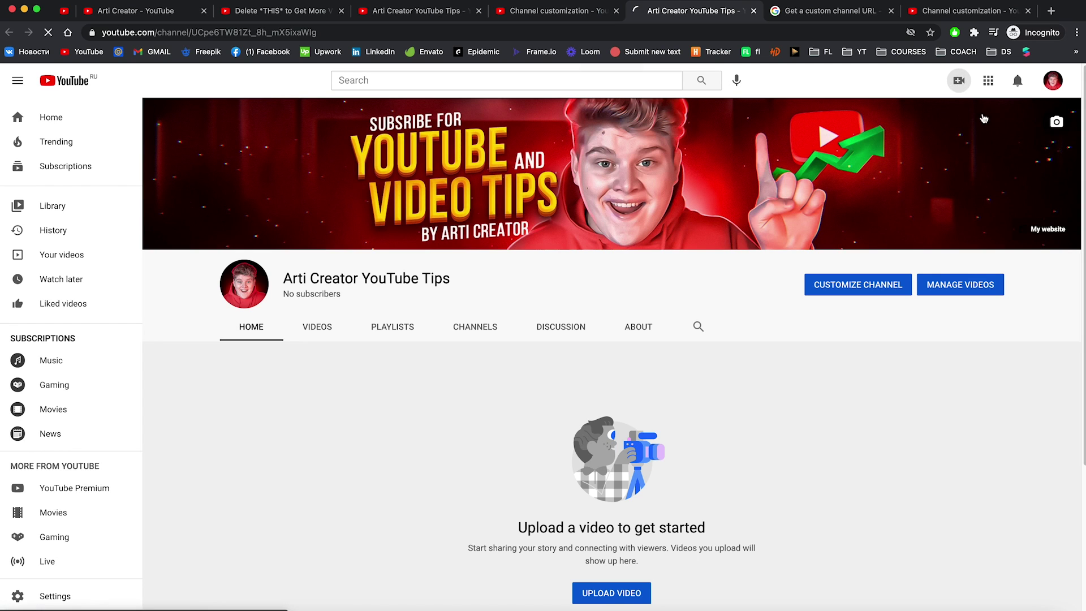